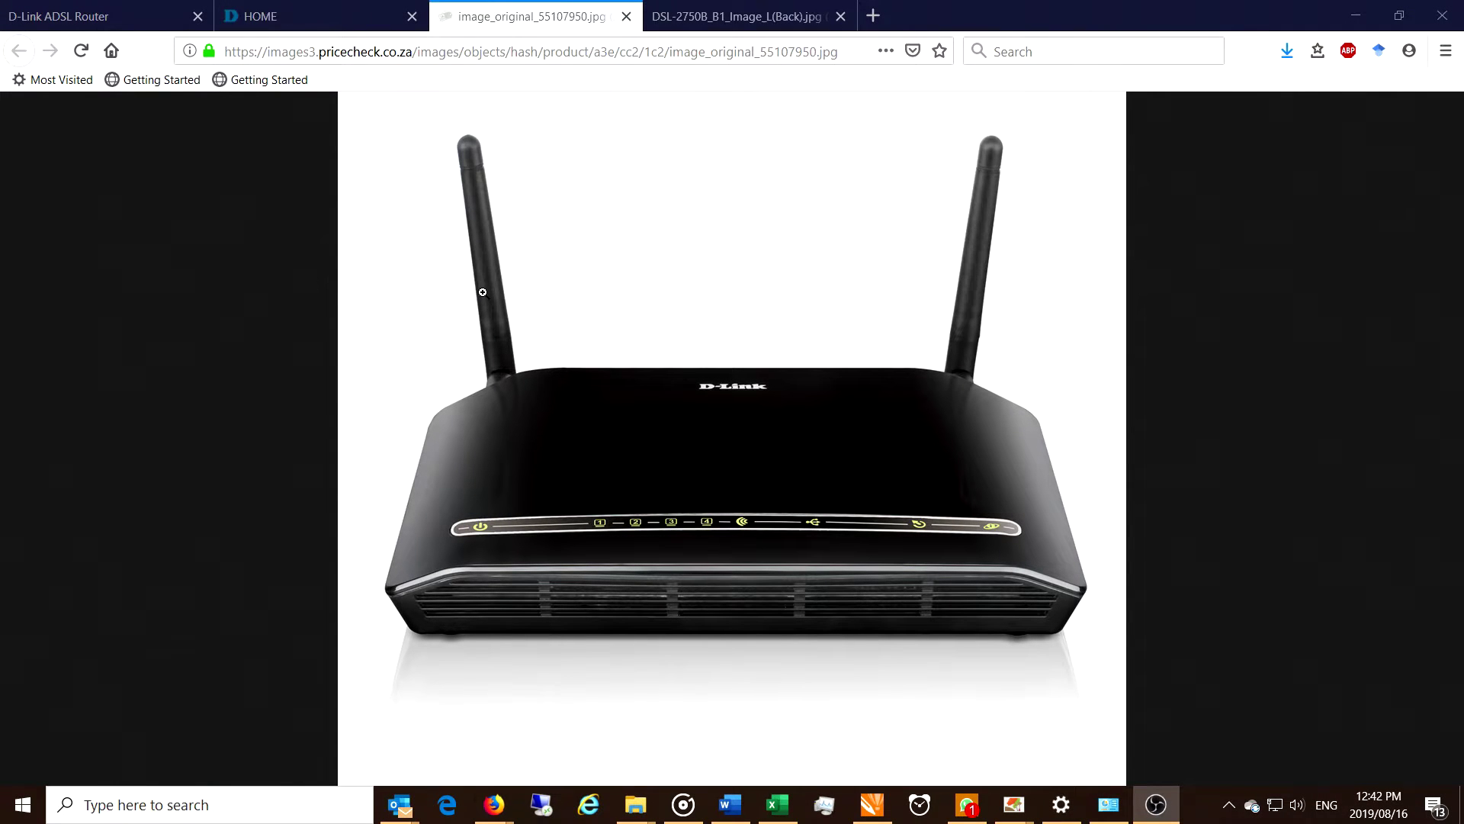
# - View the DSL-2750B_B1_Image_L(Back).jpg photo, then switch to the D-Link South Africa home tab
pyautogui.click(683, 17)
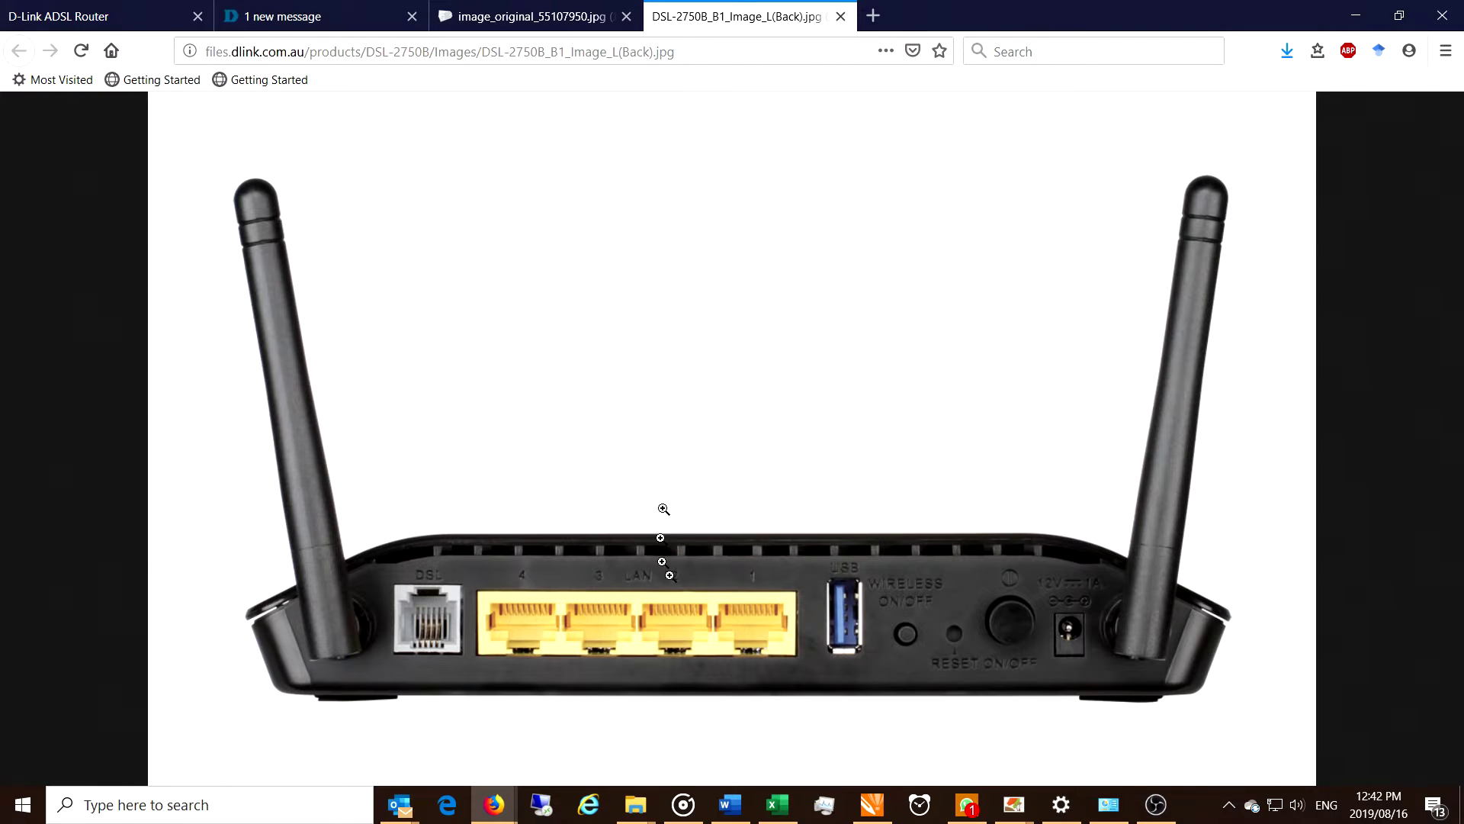
pyautogui.click(304, 23)
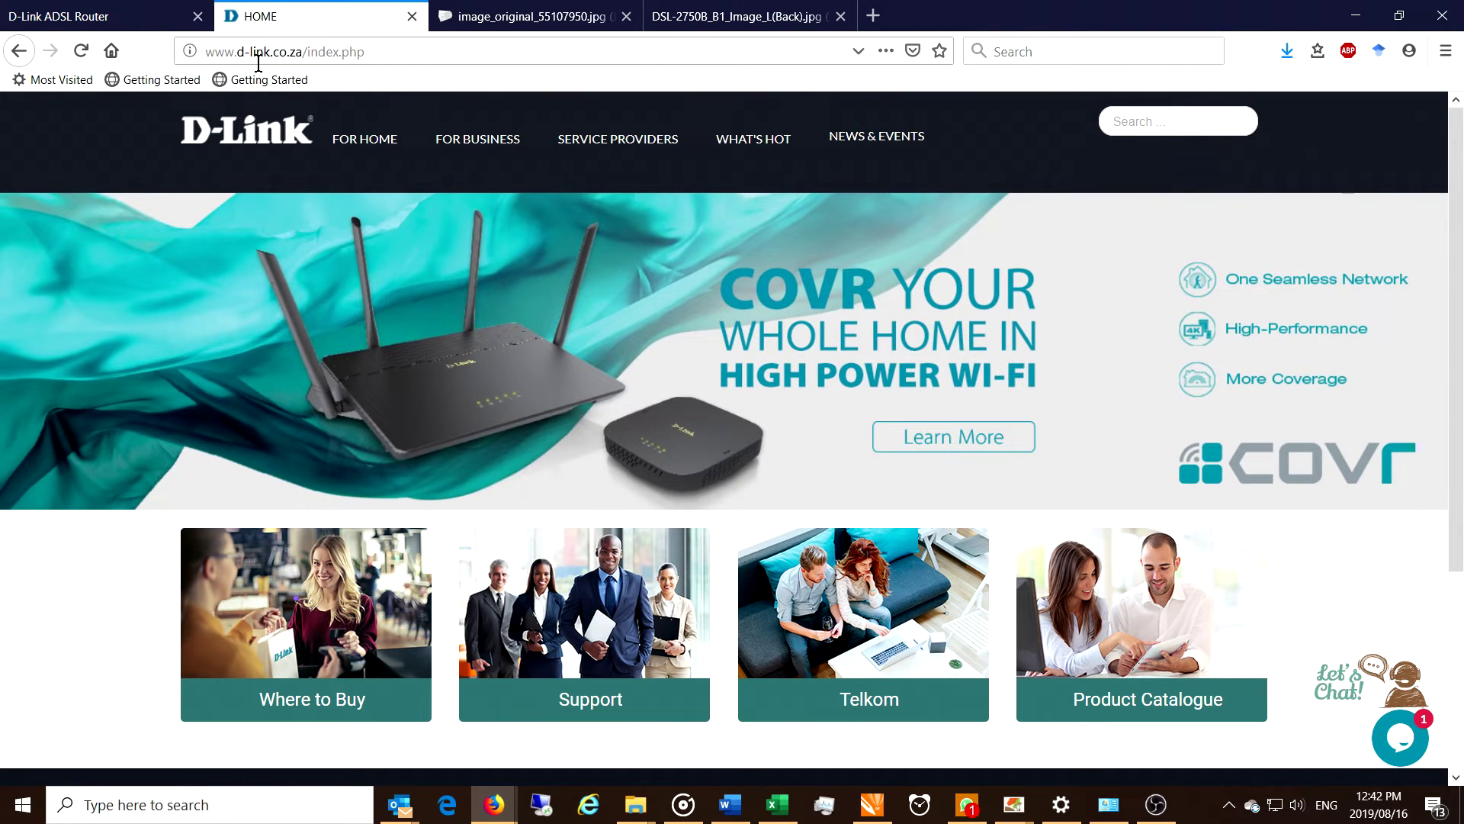
# - Browse For Home > Routers and open the DSL-2750U Wireless N ADSL2+ router product page
pyautogui.moveTo(386, 171)
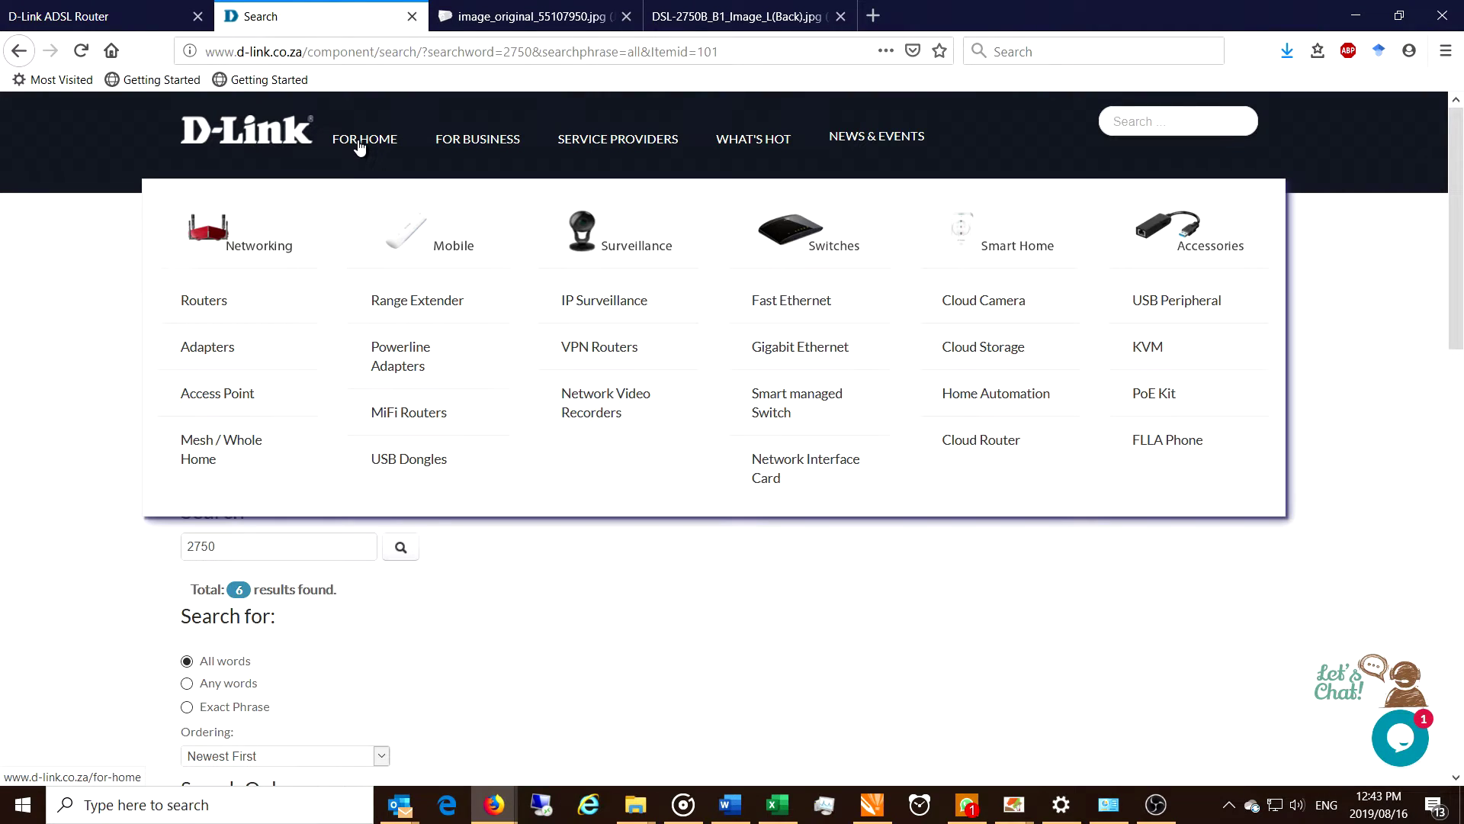
pyautogui.click(360, 147)
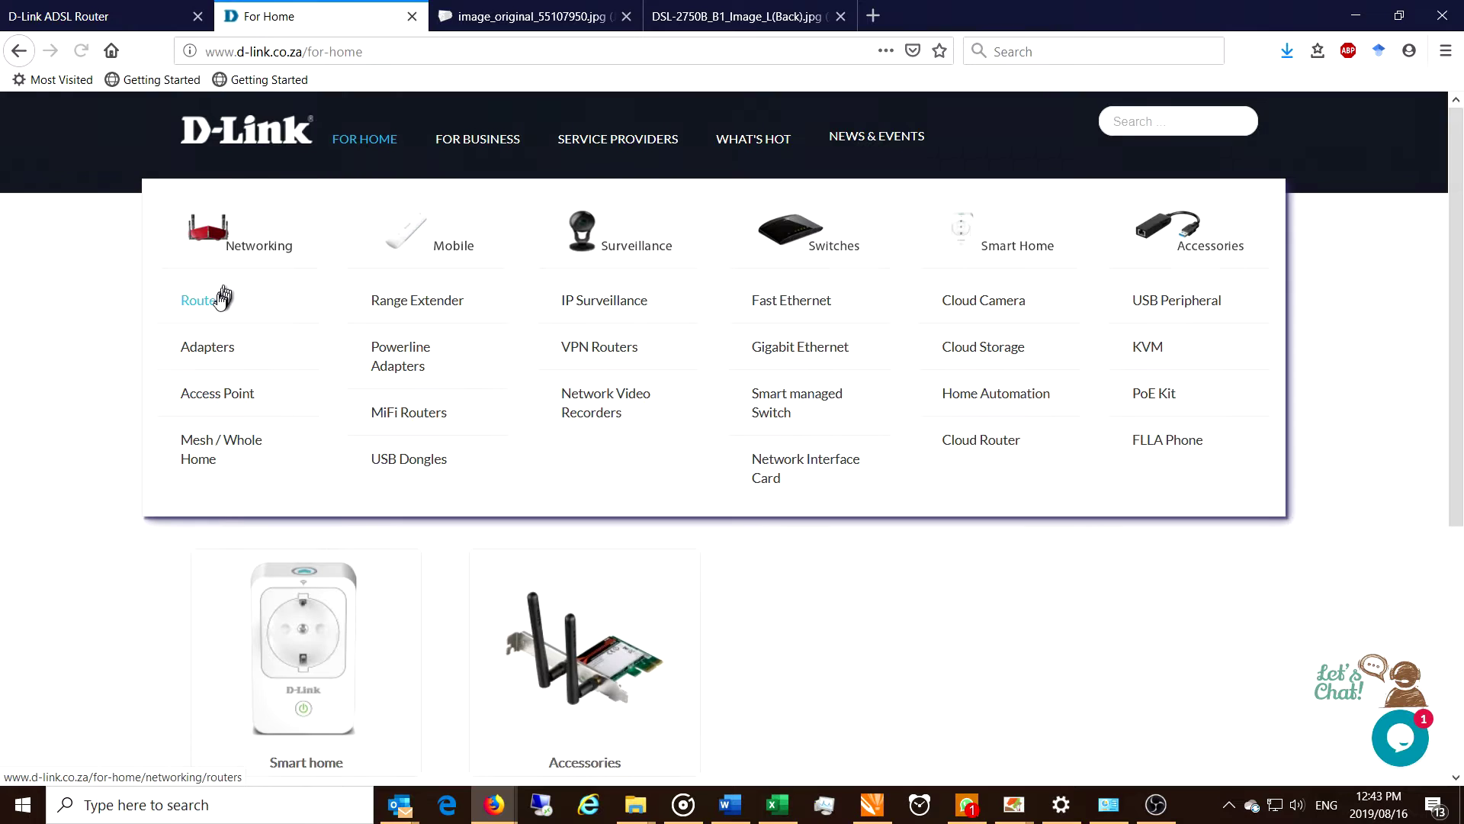
pyautogui.click(212, 304)
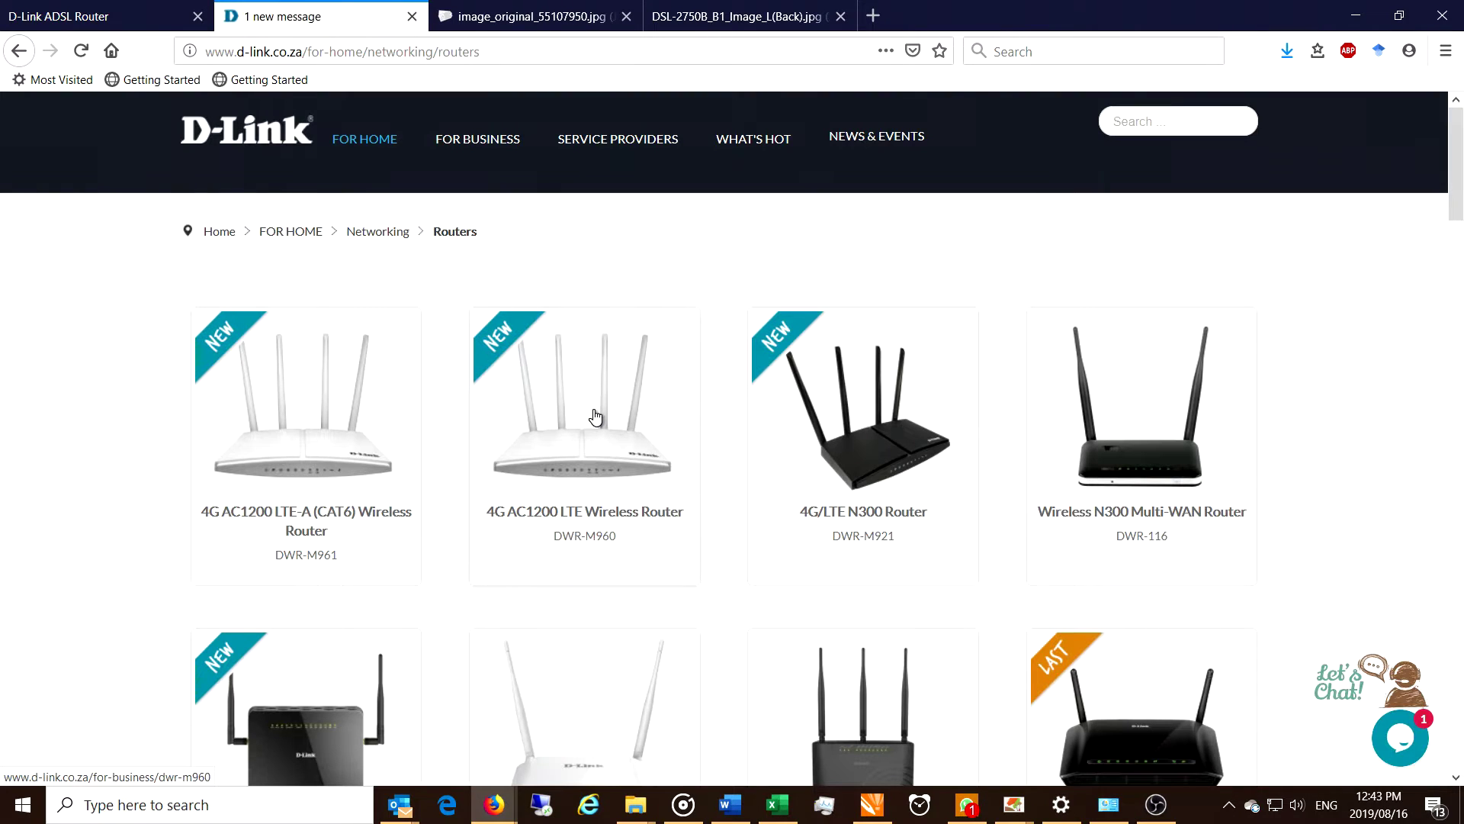
pyautogui.scroll(-3, 597, 418)
pyautogui.scroll(-2, 598, 418)
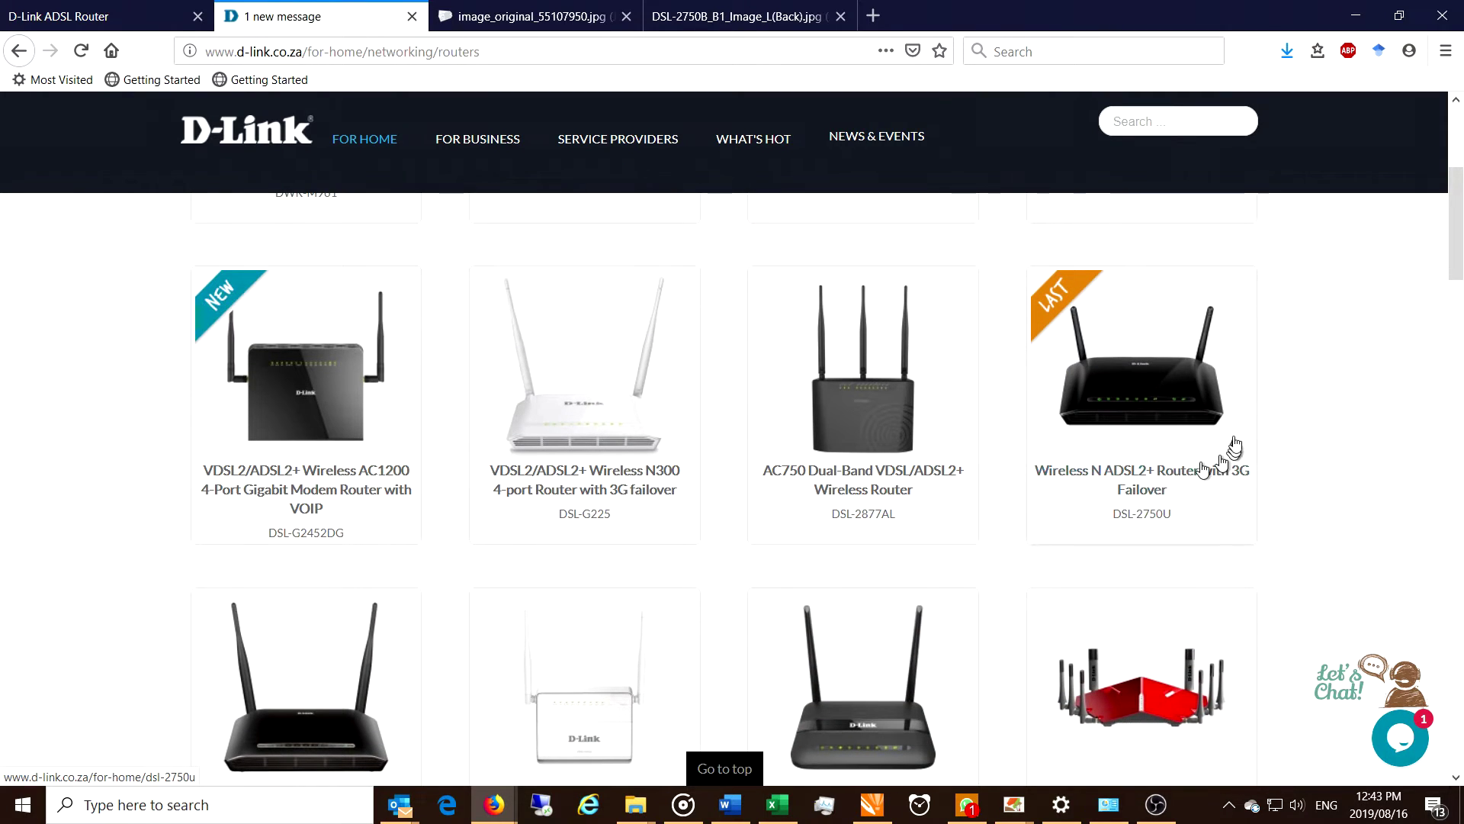
pyautogui.click(1065, 480)
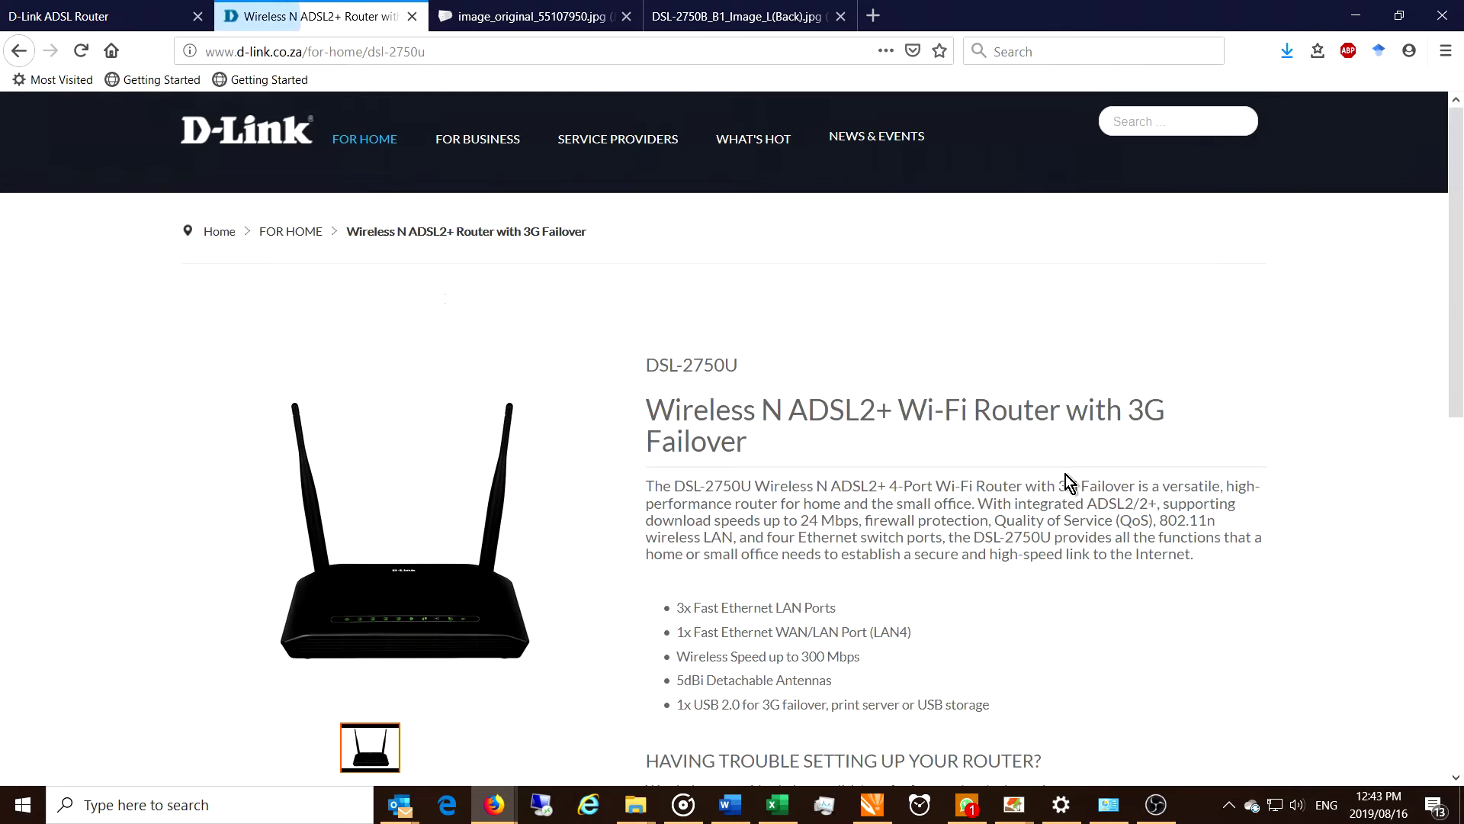
# - Follow the Firmware download link in the DSL-2750U Resources list to the FTP folder
pyautogui.scroll(-3, 1065, 474)
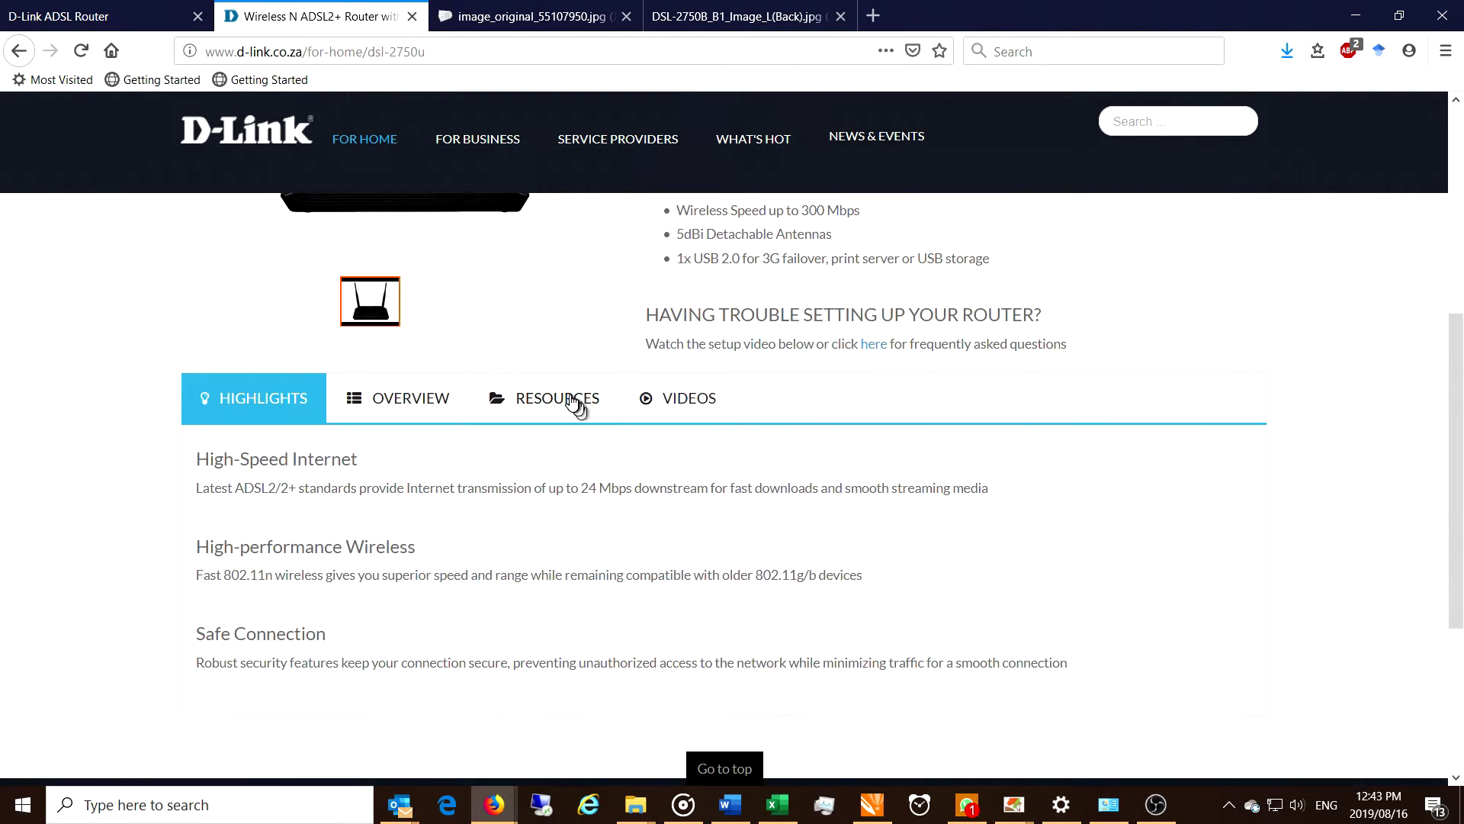
pyautogui.click(559, 402)
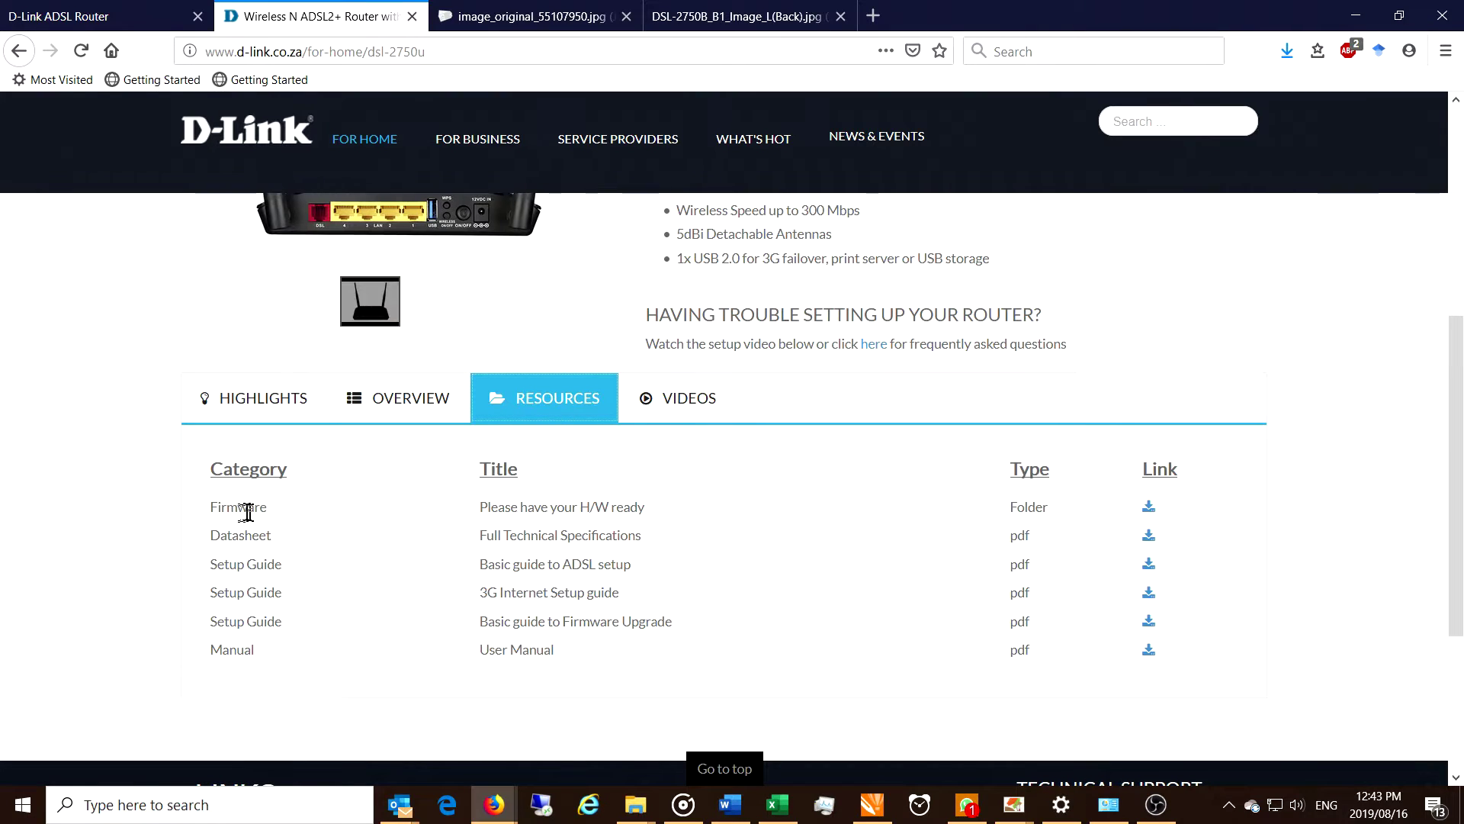
pyautogui.scroll(-1, 1151, 431)
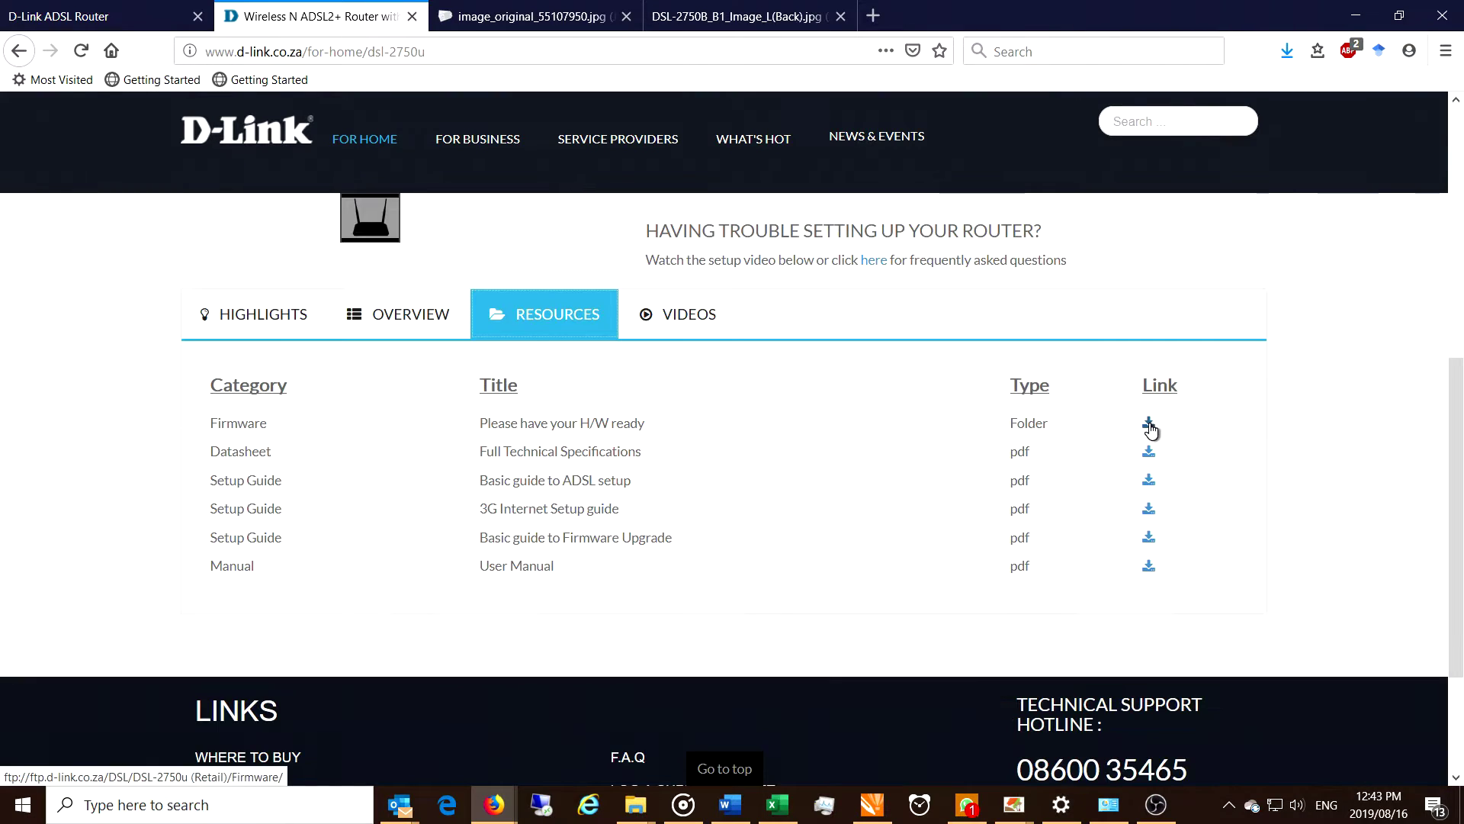
pyautogui.click(1149, 425)
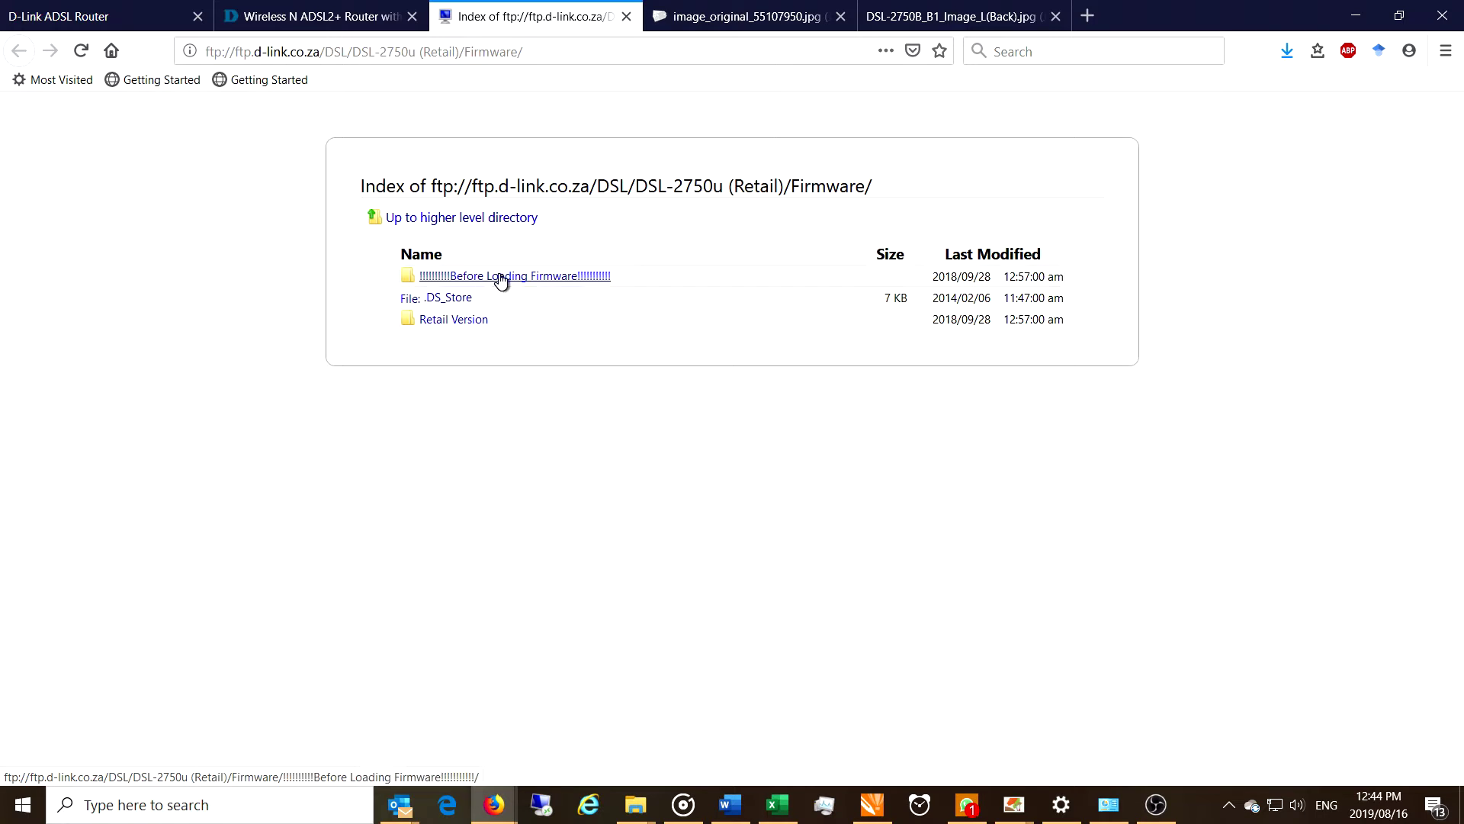
# - Review the Firmware Updates guidance PDF, briefly checking the DSL-2750U product page tab
pyautogui.moveTo(318, 52); pyautogui.dragTo(291, 55)
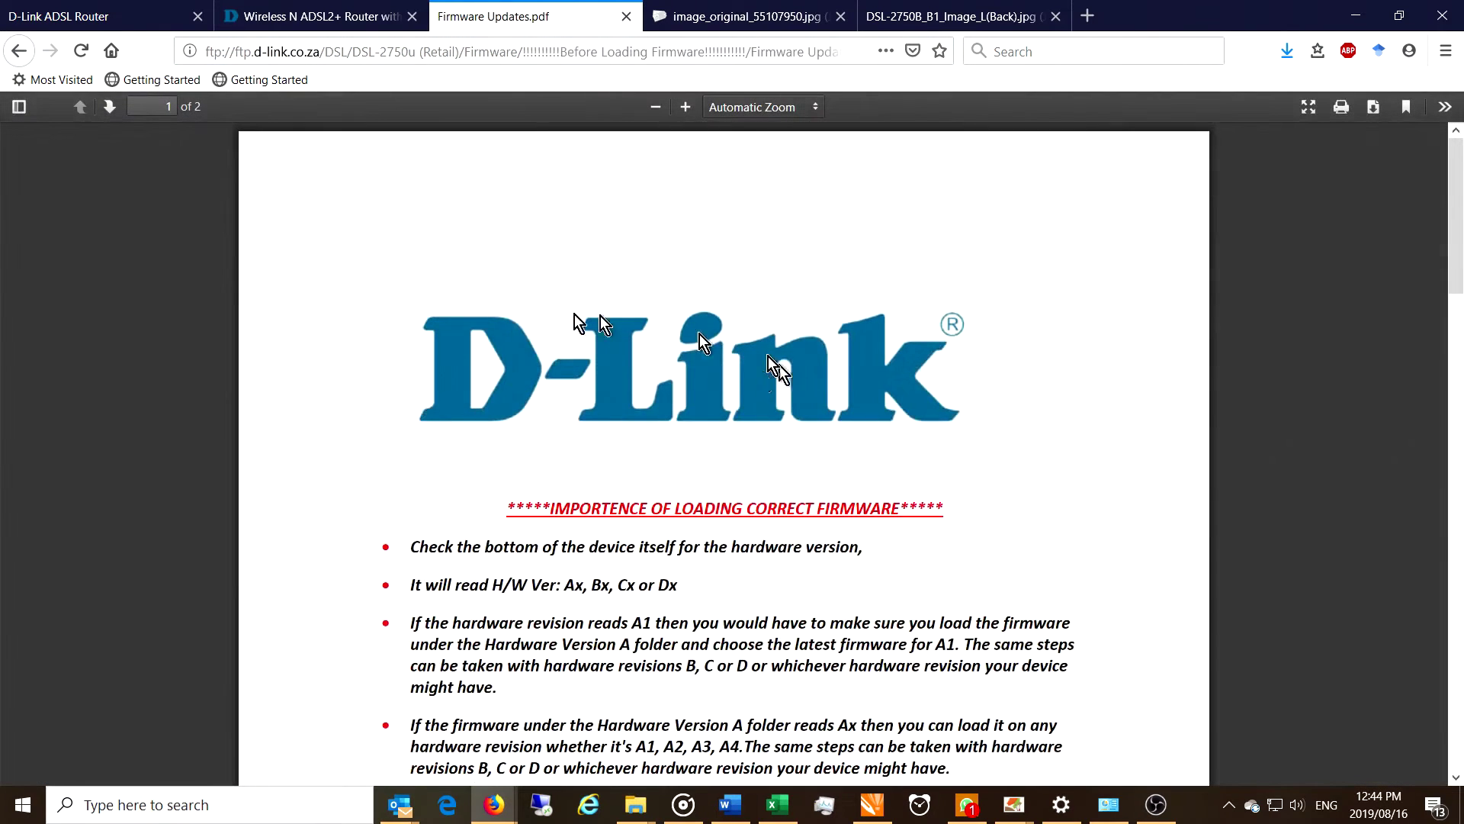
pyautogui.scroll(-1, 739, 503)
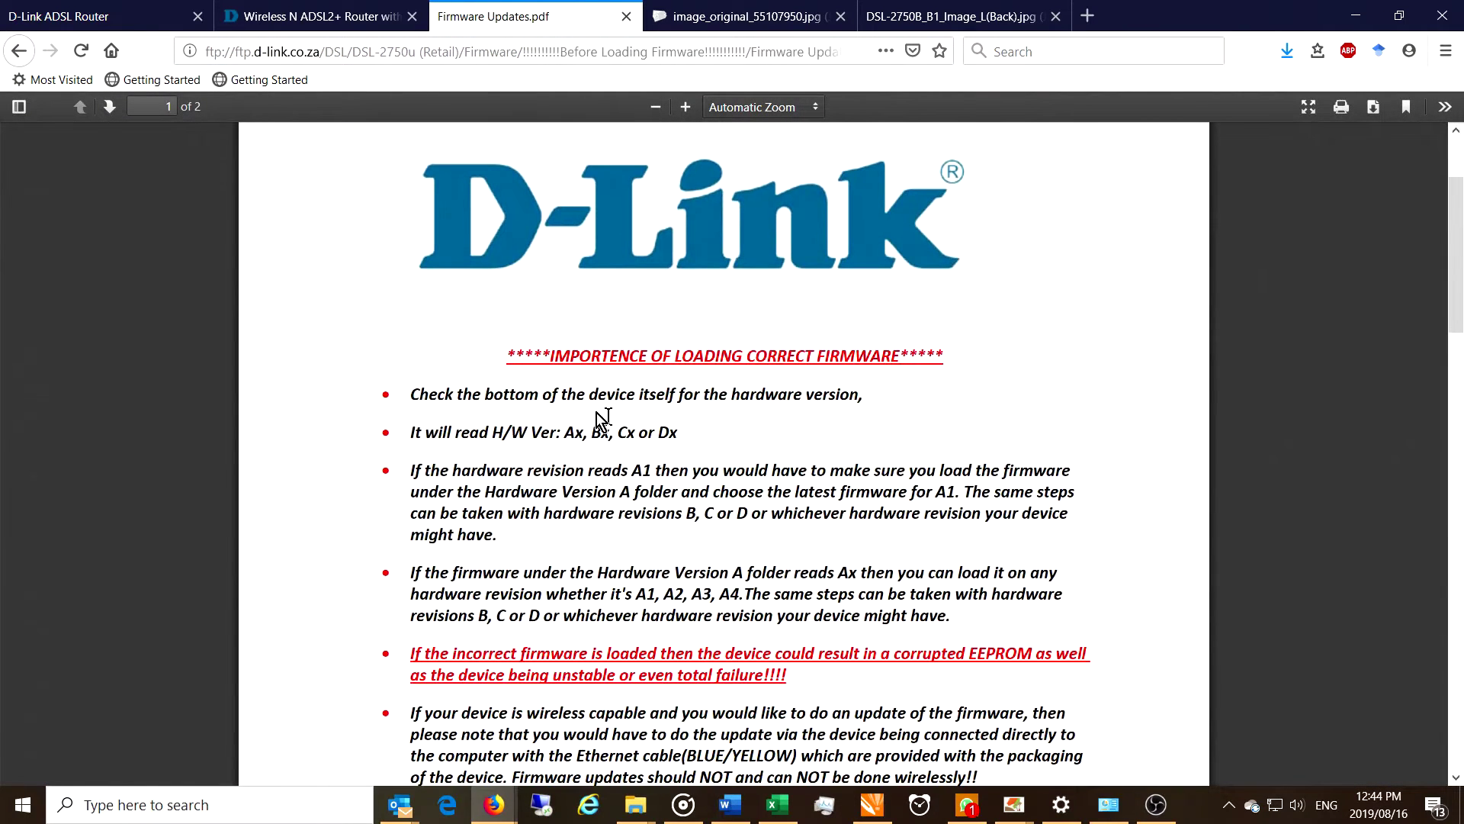
pyautogui.click(339, 7)
pyautogui.moveTo(473, 139)
pyautogui.click(459, 21)
# - Go back up to the firmware listing and open the Retail Version folder
pyautogui.click(16, 54)
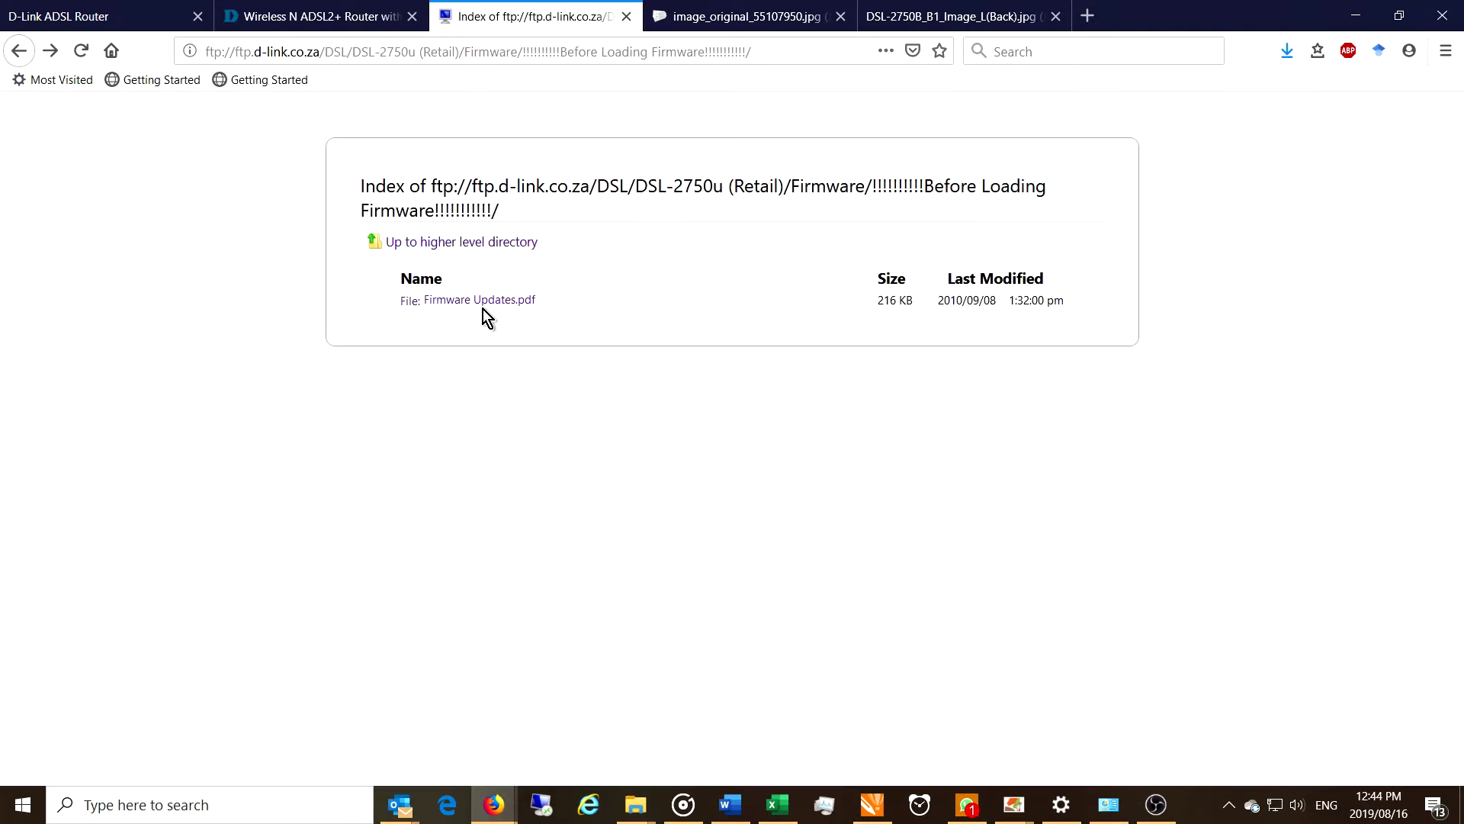
pyautogui.click(471, 242)
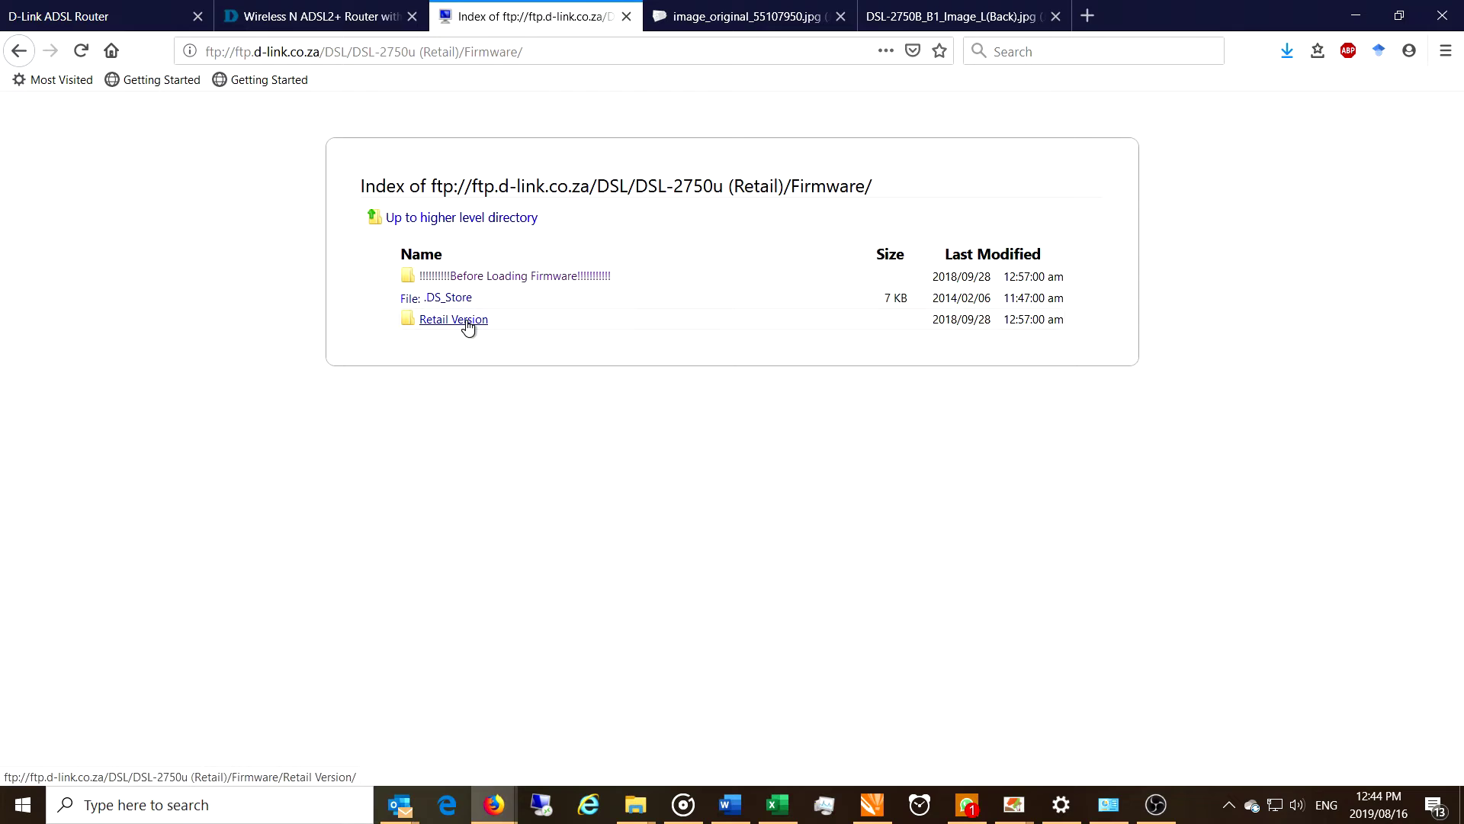
pyautogui.click(468, 322)
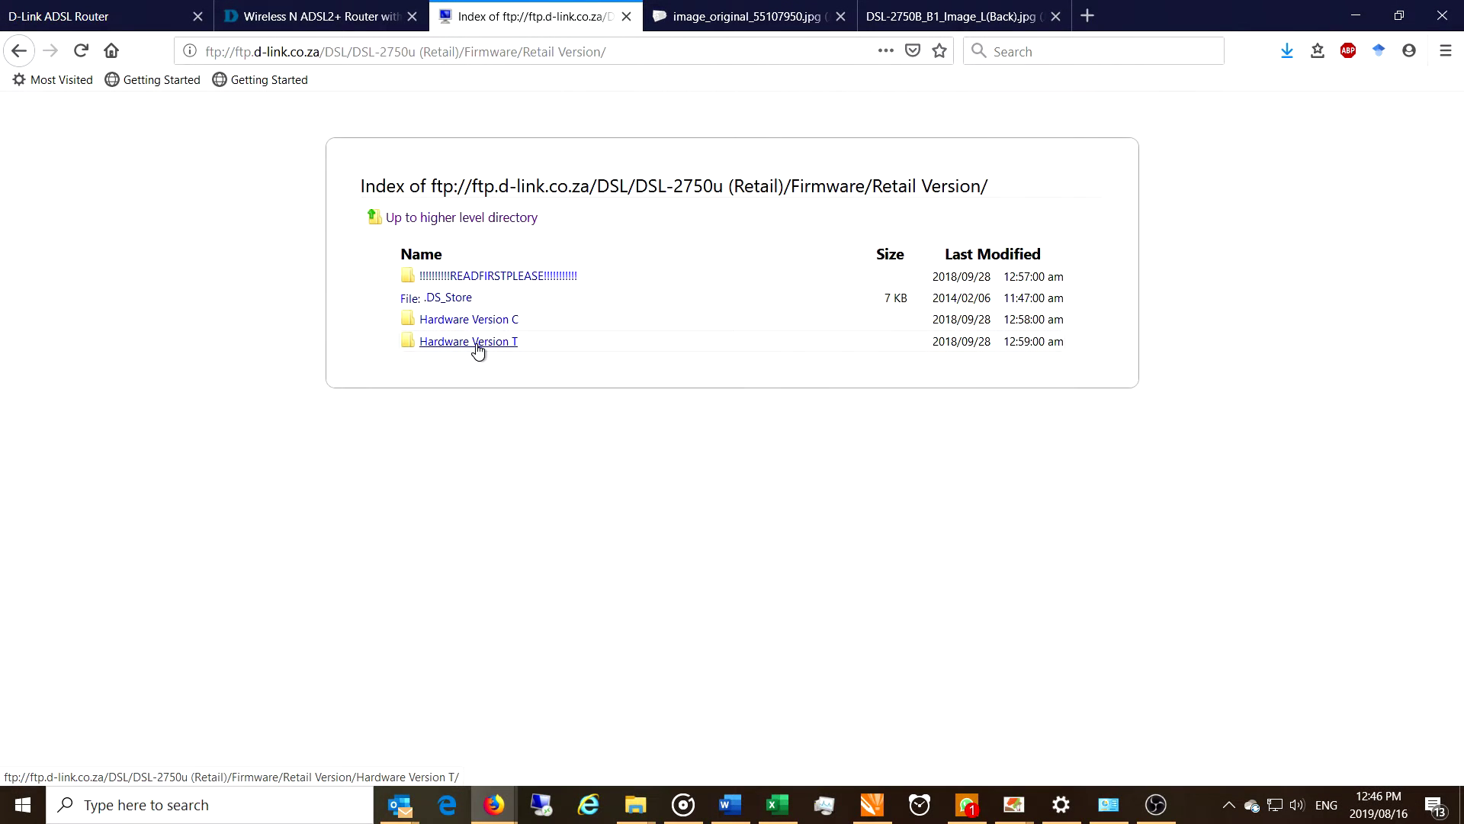
# - Navigate Hardware Version T > T1 > DSL-2750U_Firmware_AF_1.76_R01 LATEST folder
pyautogui.click(477, 343)
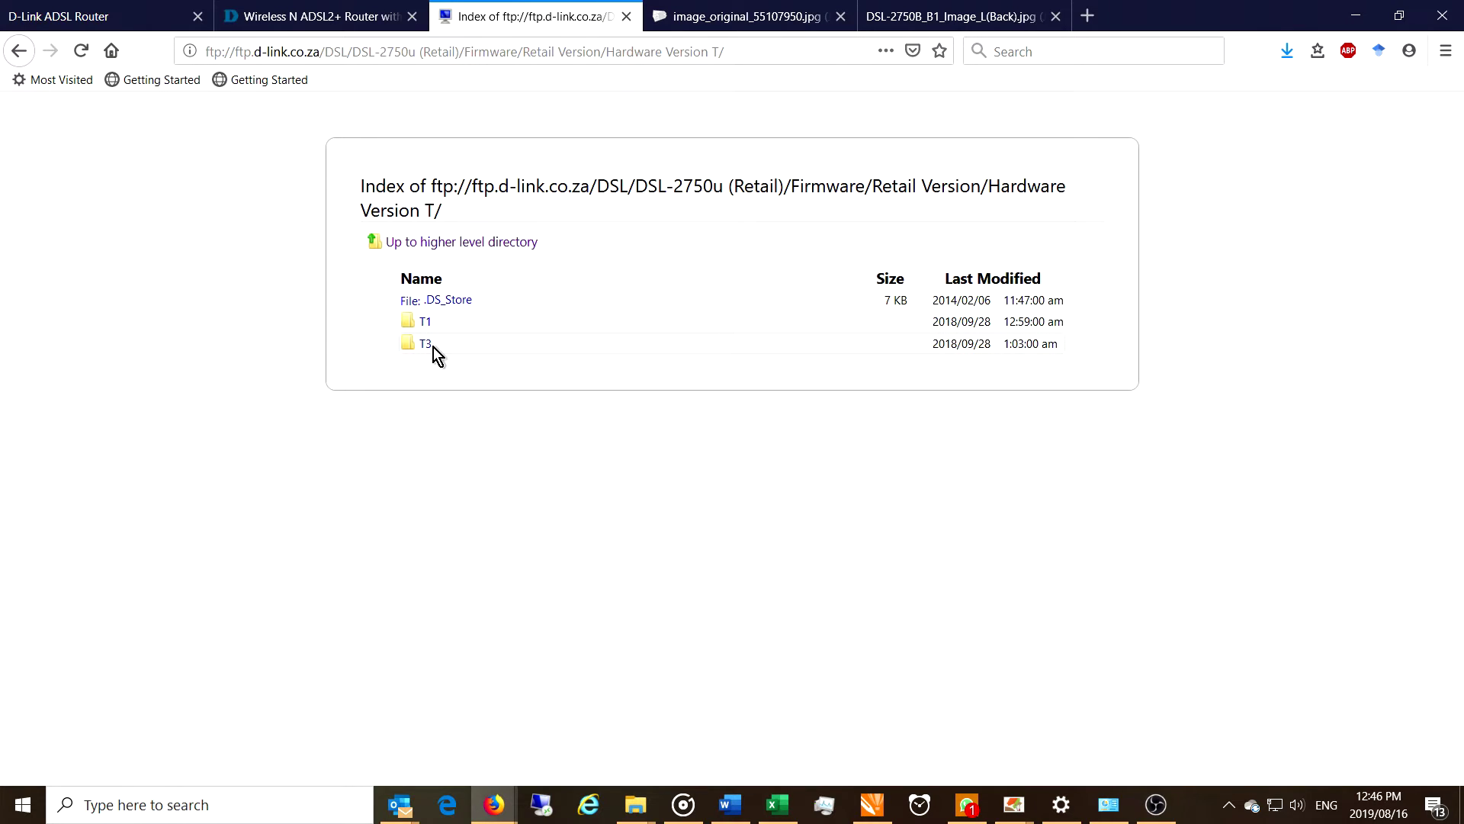
pyautogui.click(426, 324)
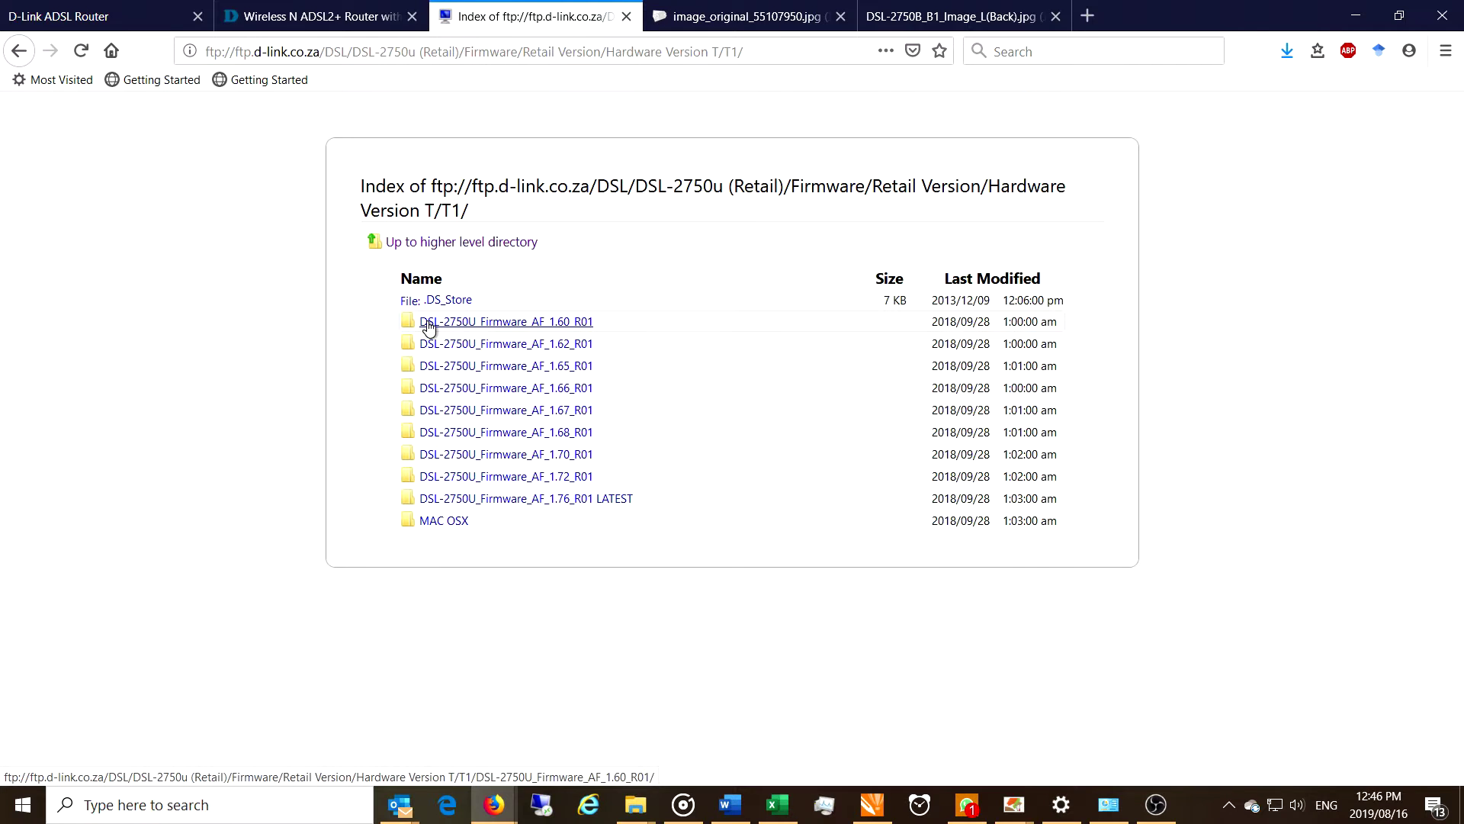
pyautogui.click(549, 501)
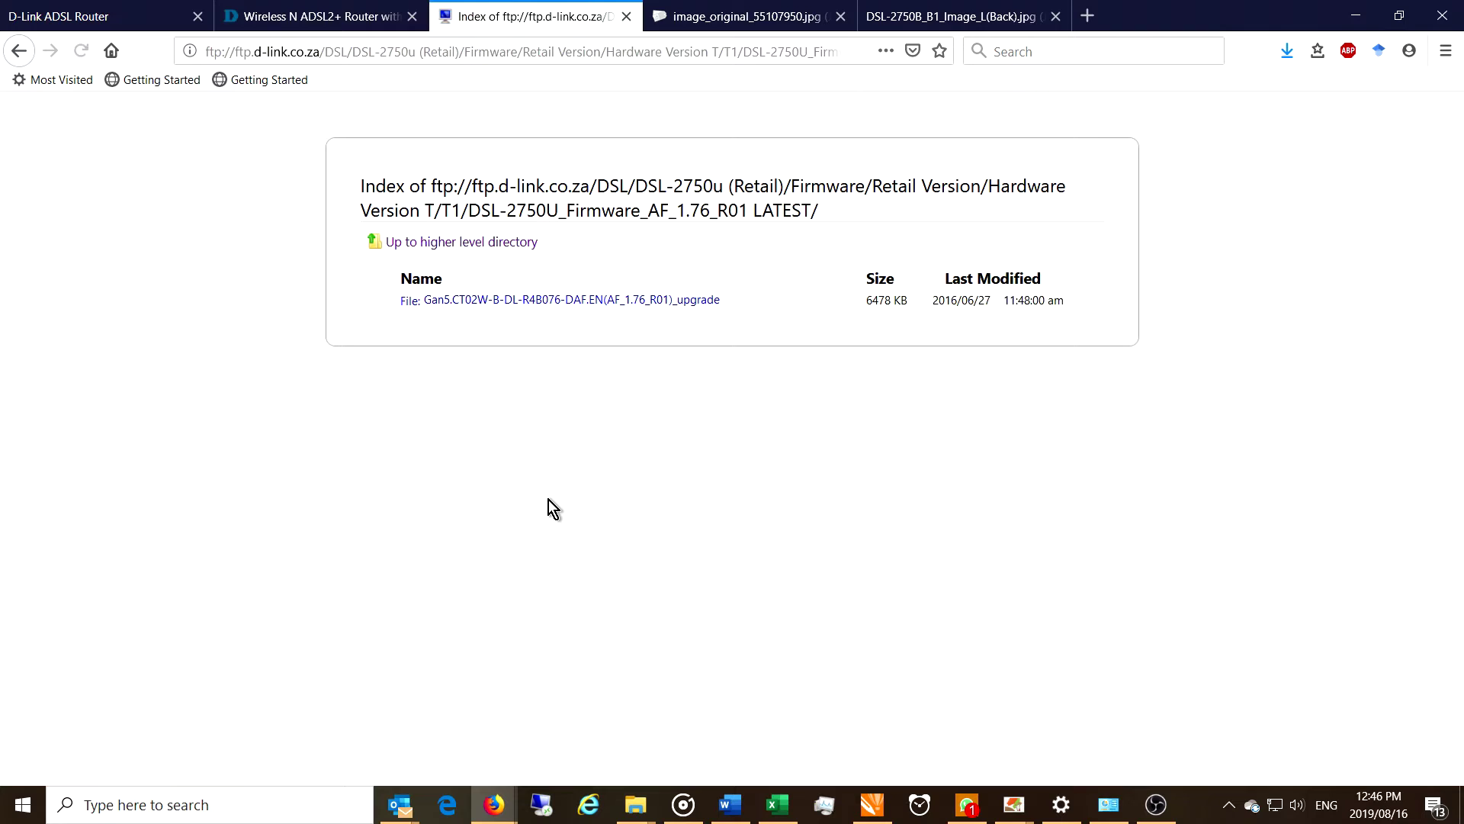
# - Save the 6478 KB AF_1.76_R01 upgrade file and confirm it finished in Downloads
pyautogui.click(559, 303)
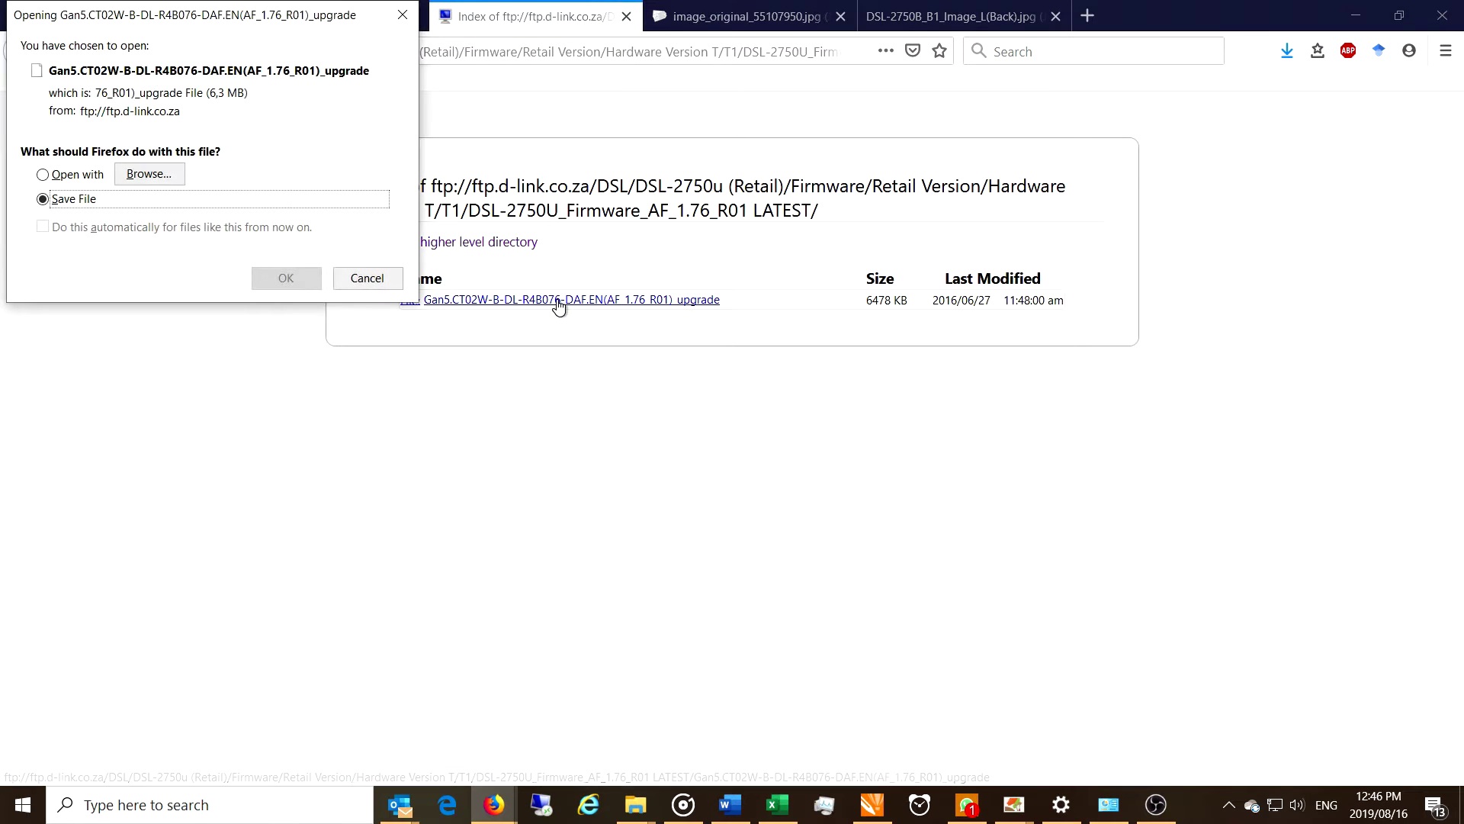
pyautogui.click(286, 277)
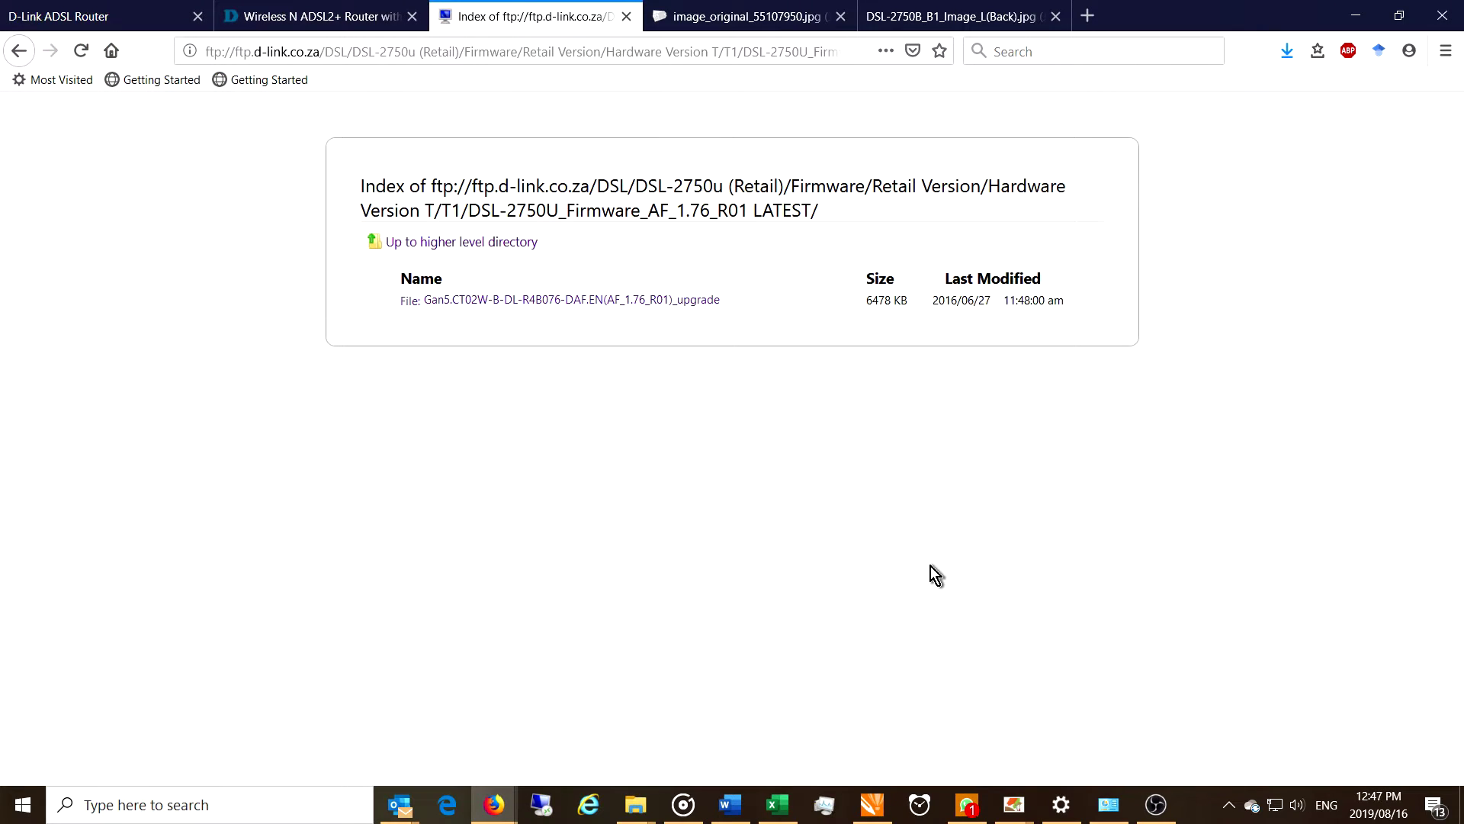
pyautogui.click(1287, 51)
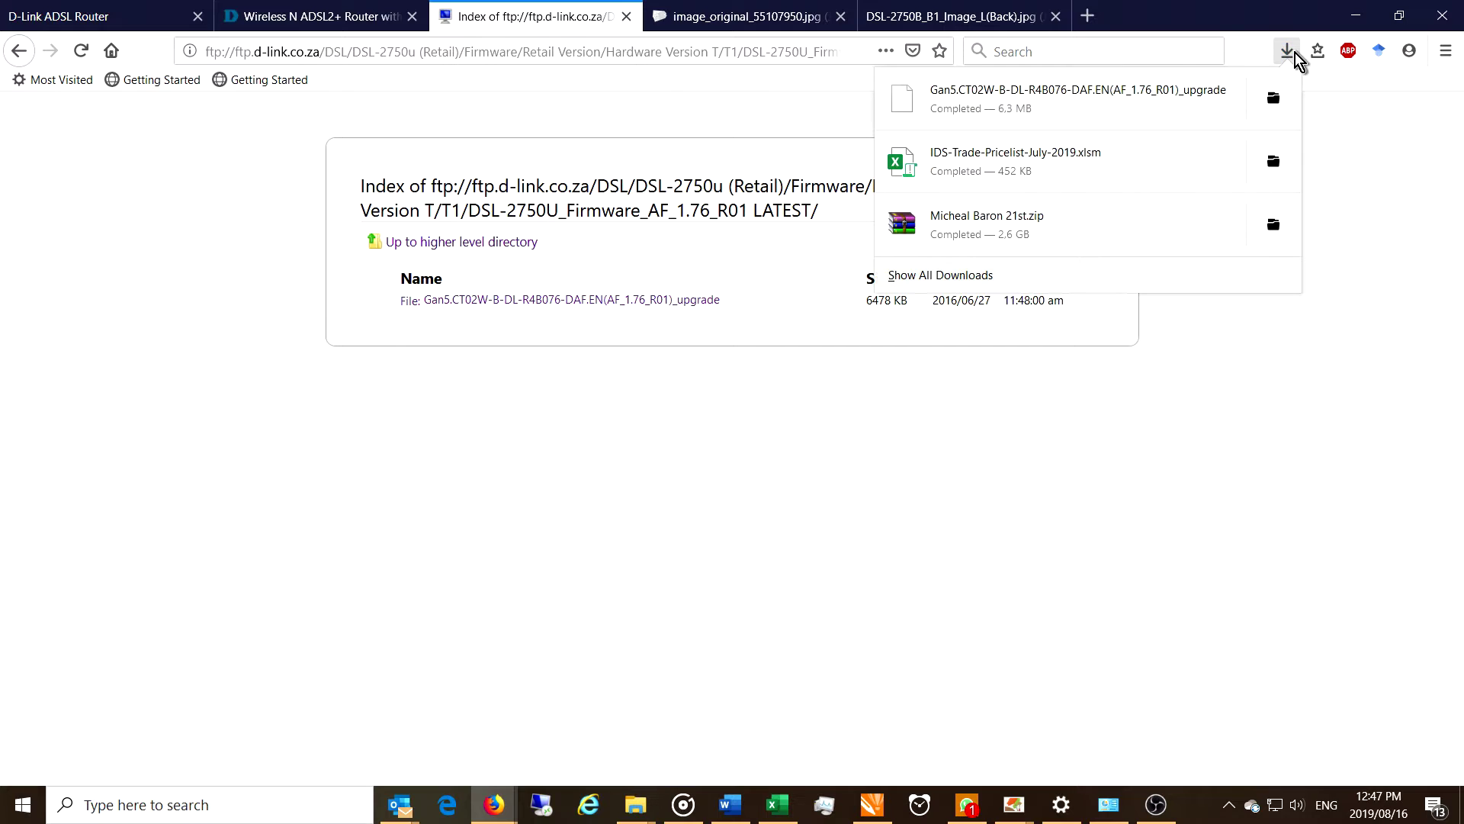
pyautogui.click(925, 438)
# - Read the READFIRSTPLEASE Telkom-branding note, then view the back-panel photo and router Device Info tab
pyautogui.hotkey('alt', 'Left')
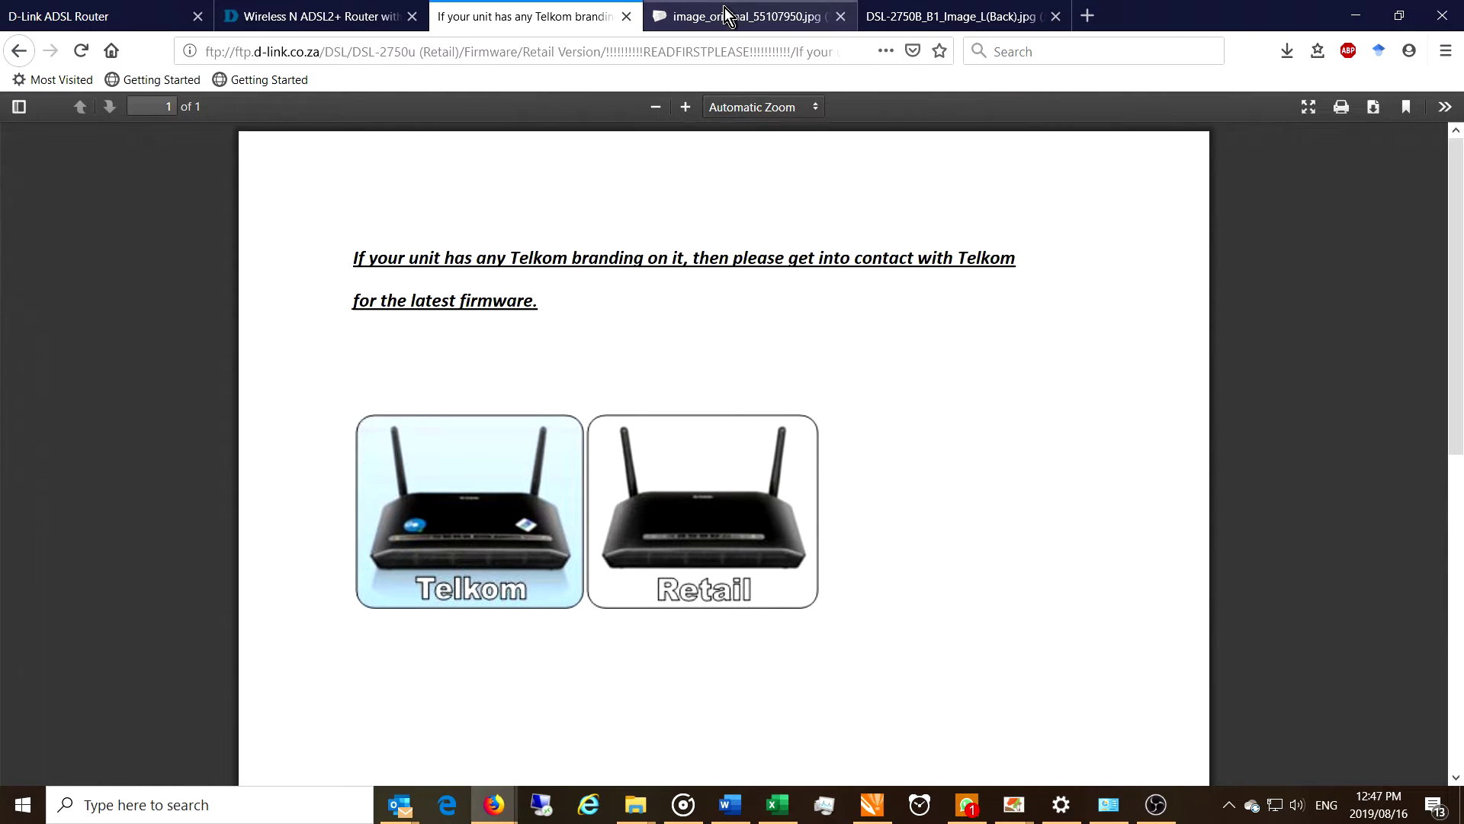
pyautogui.hotkey('ctrl', 'Tab')
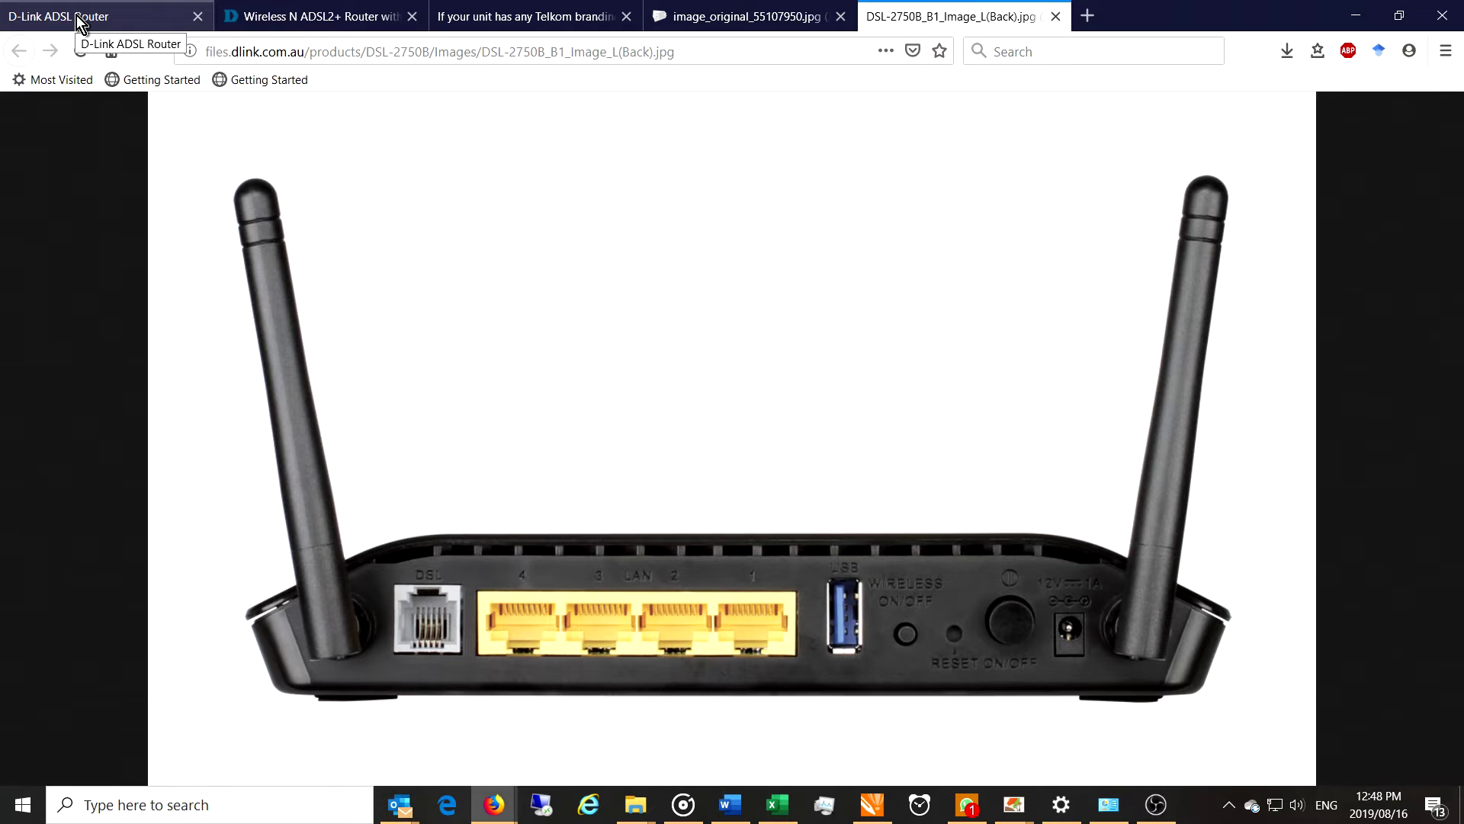
pyautogui.click(76, 16)
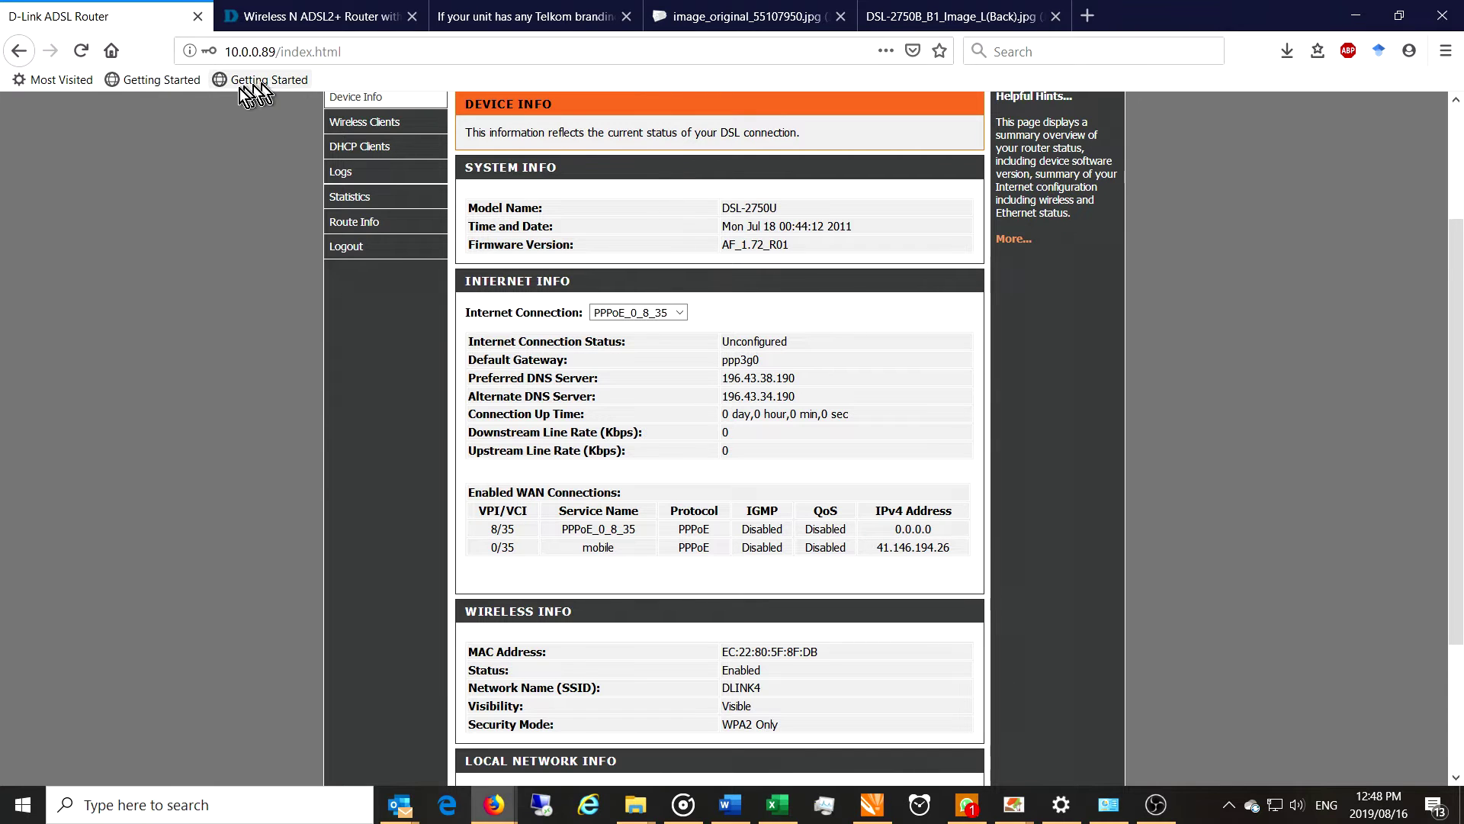
# - Reload the router's Device Info page, resending the form data
pyautogui.click(88, 55)
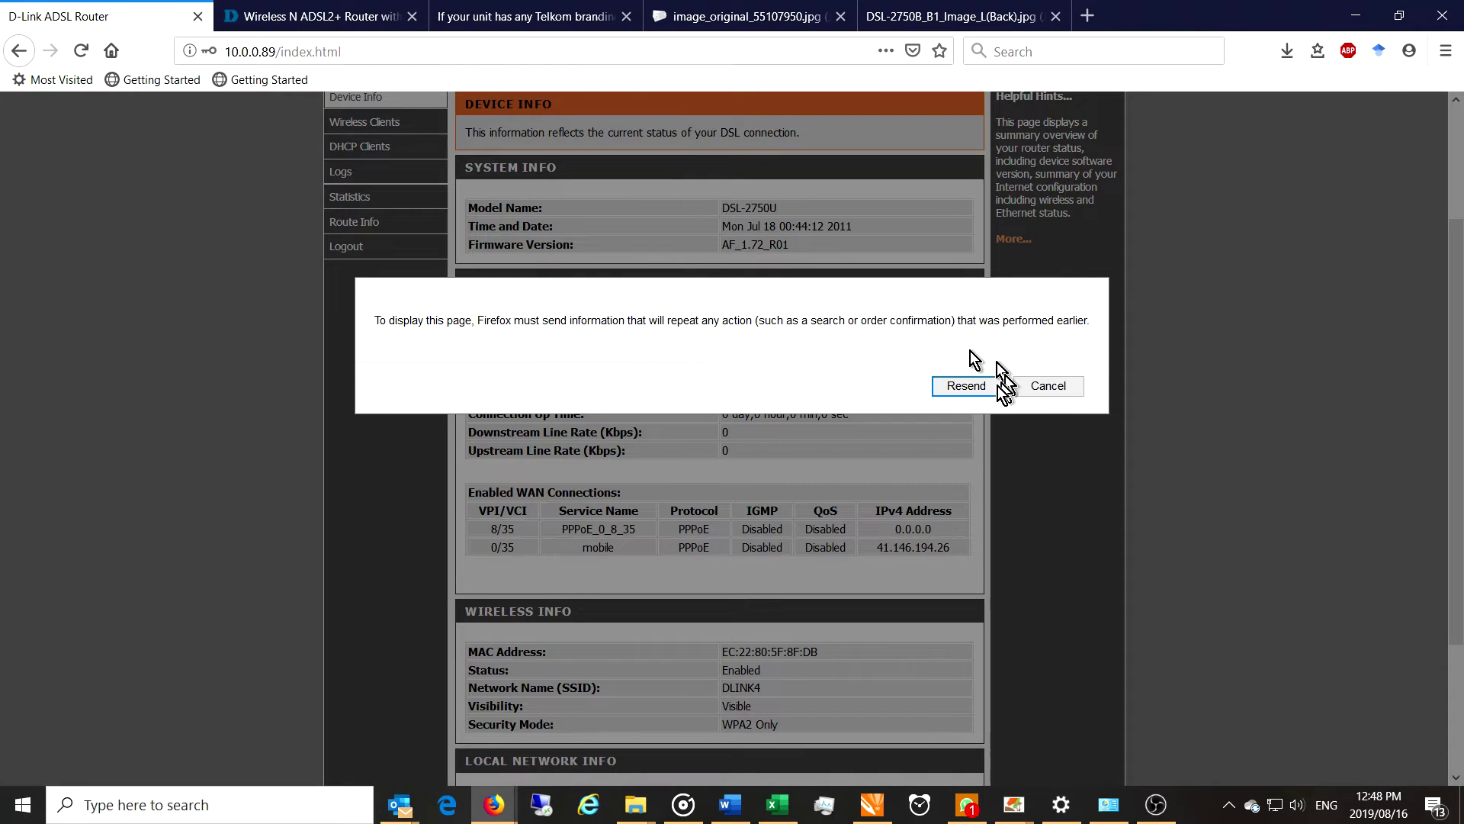
pyautogui.click(966, 383)
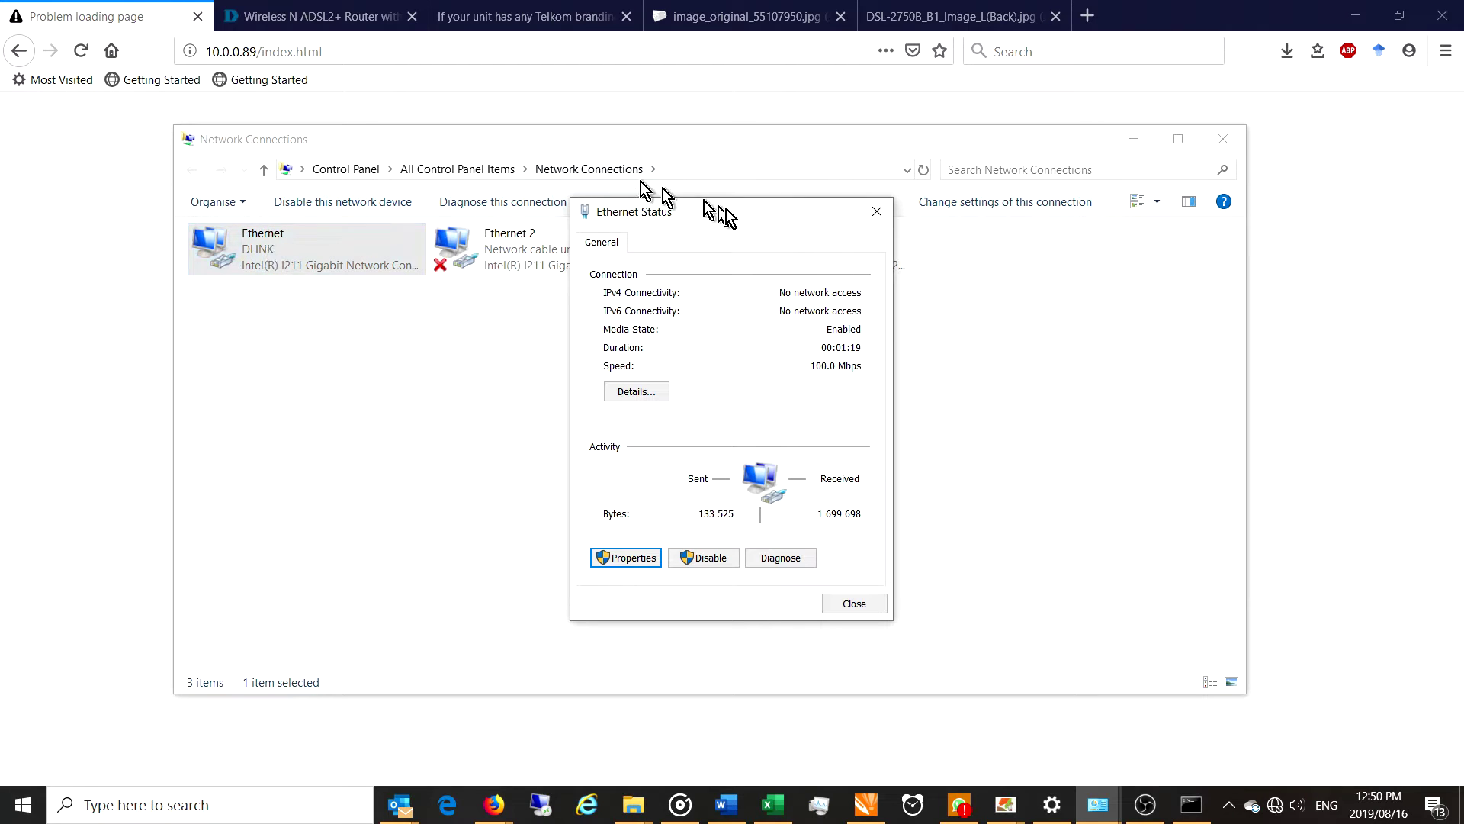
# - Check the Ethernet IPv4 properties: static 10.0.0.50, mask 255.0.0.0, gateway 10.0.0.89
pyautogui.moveTo(732, 221); pyautogui.dragTo(560, 287)
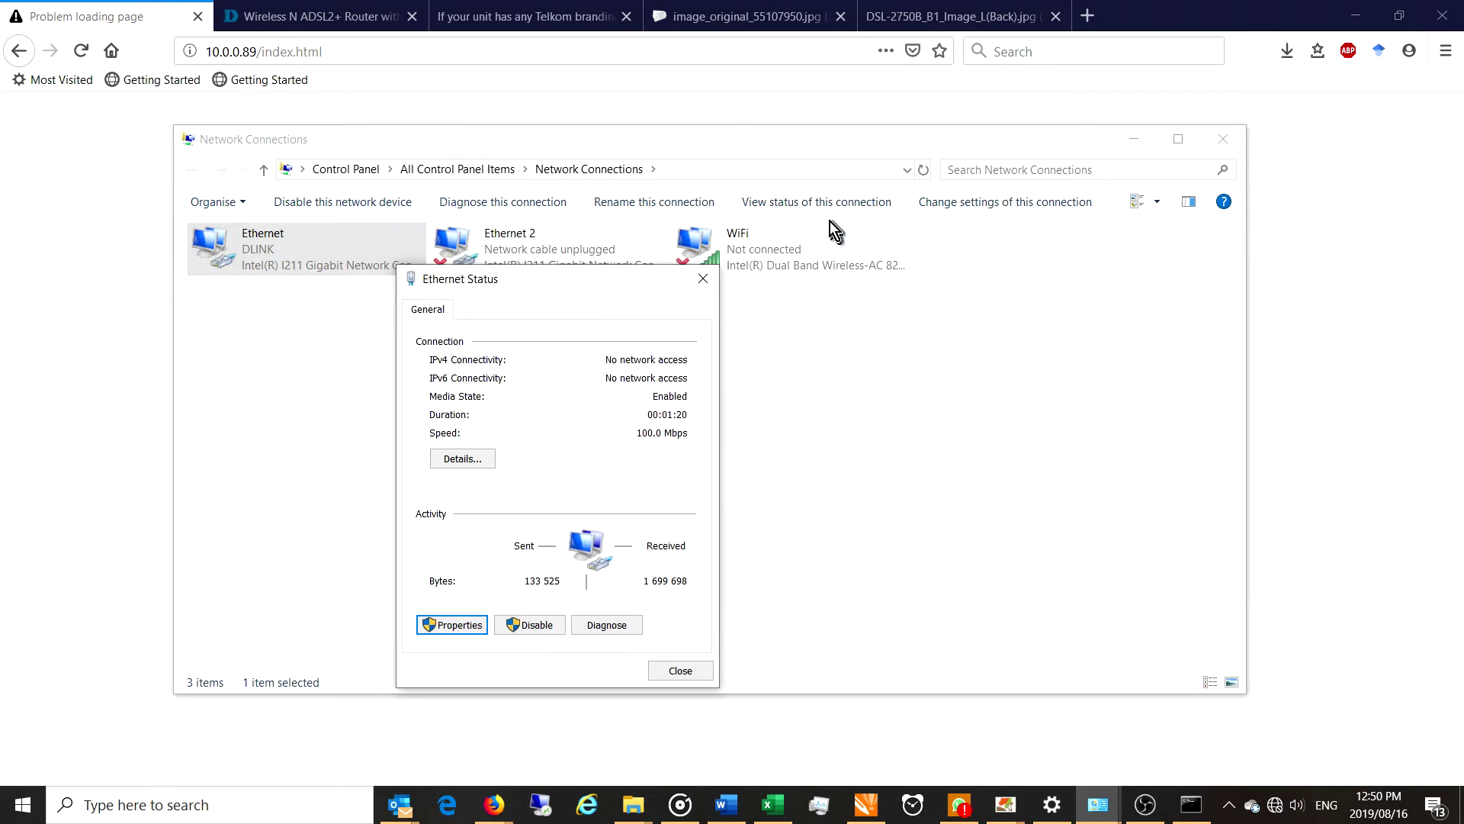
pyautogui.click(467, 629)
pyautogui.click(516, 496)
pyautogui.doubleClick(516, 496)
pyautogui.moveTo(607, 362); pyautogui.dragTo(610, 267)
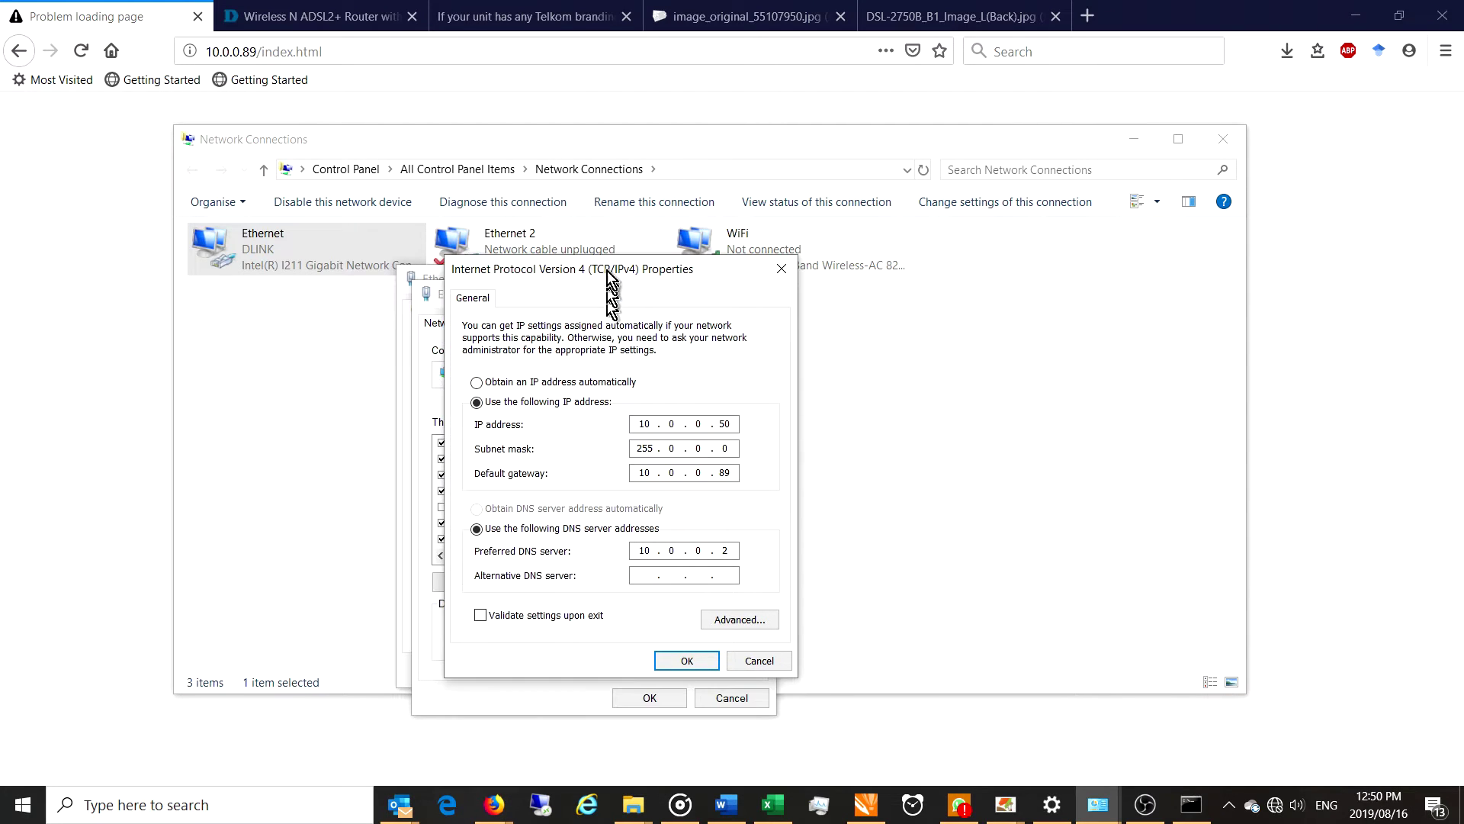
pyautogui.click(732, 472)
pyautogui.doubleClick(725, 472)
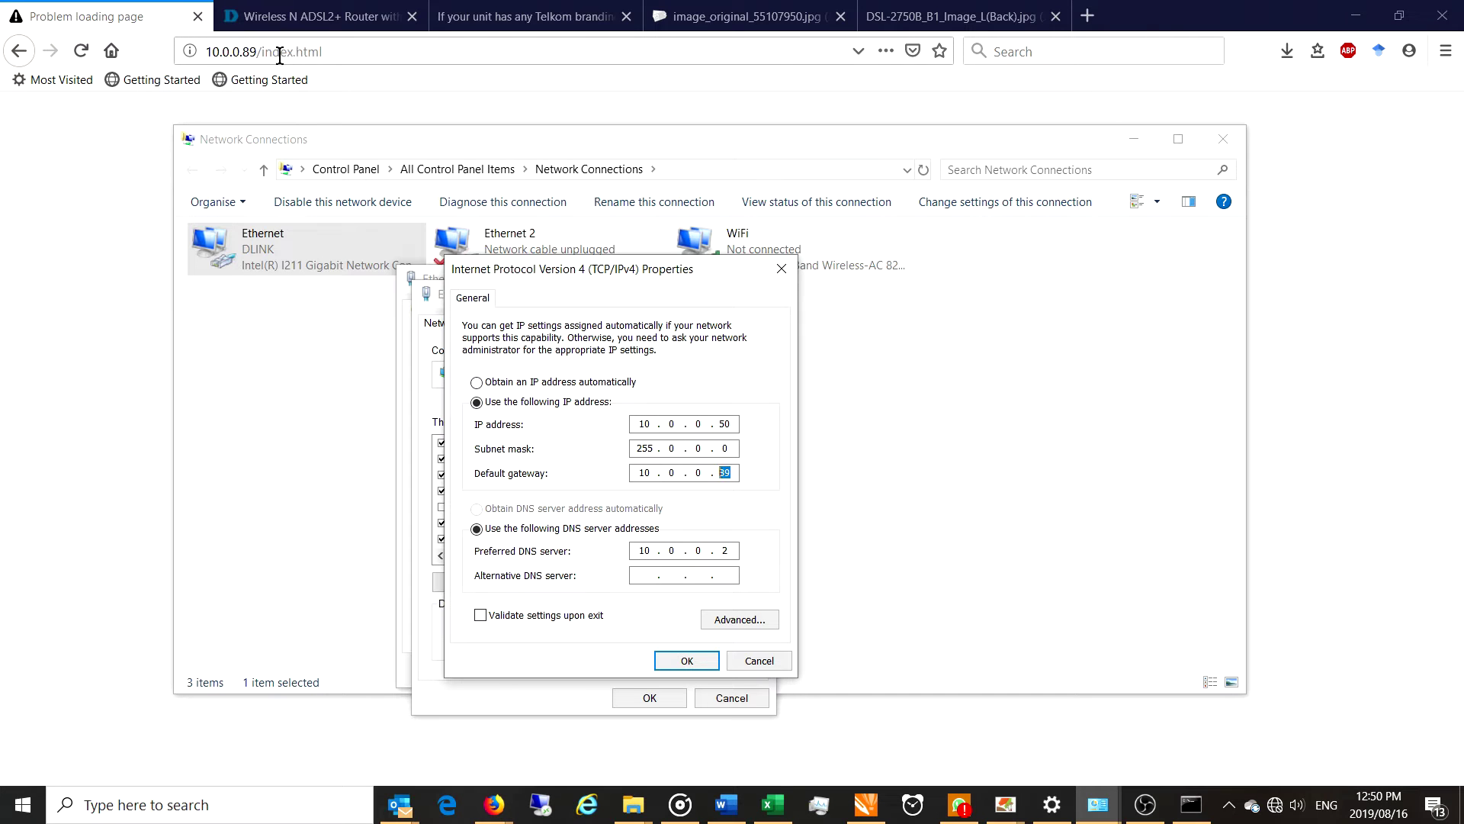
# - Reload the 10.0.0.89 router page with Resend, then switch to Command Prompt
pyautogui.click(84, 52)
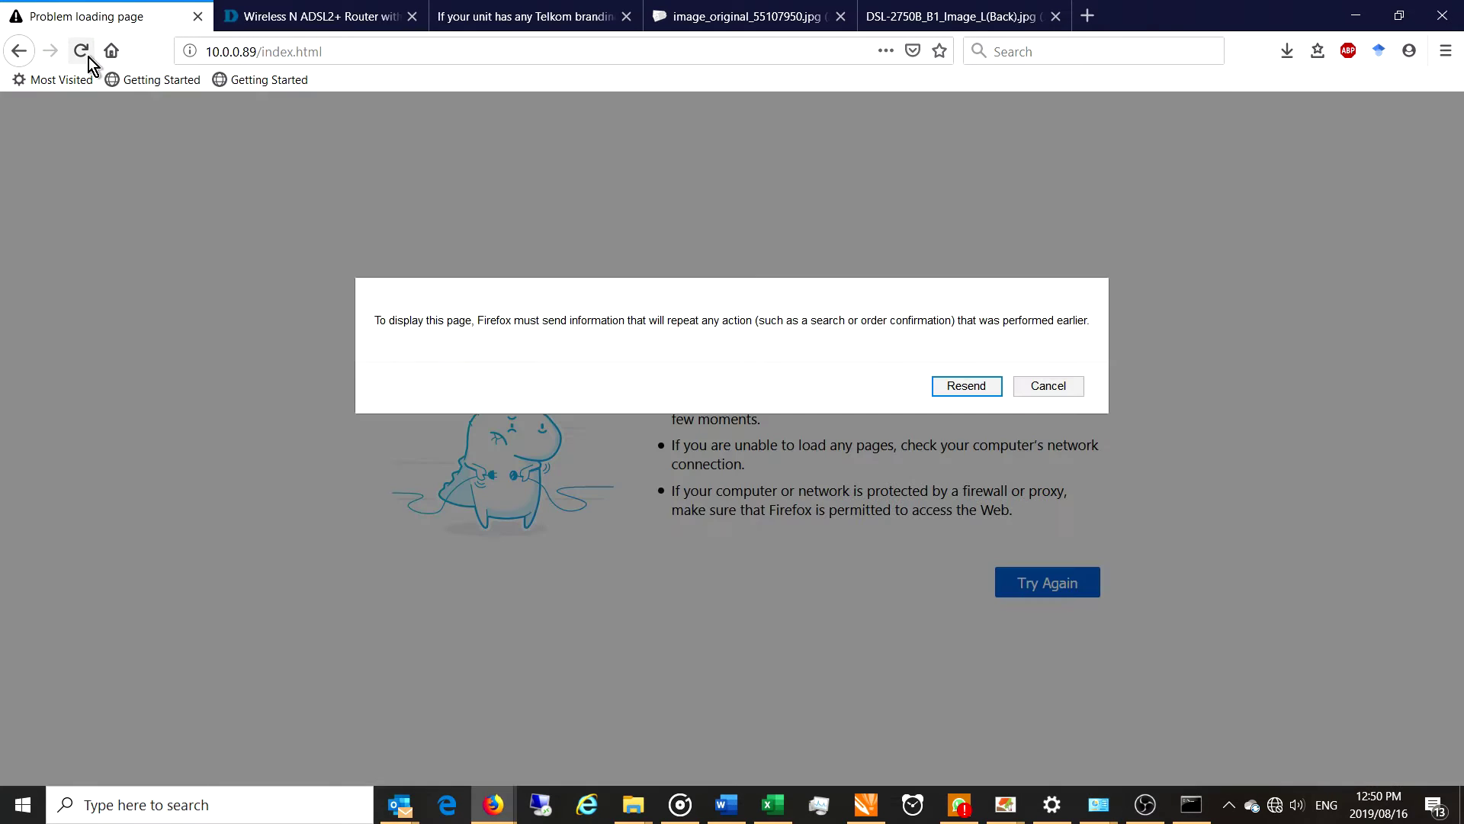
pyautogui.click(958, 384)
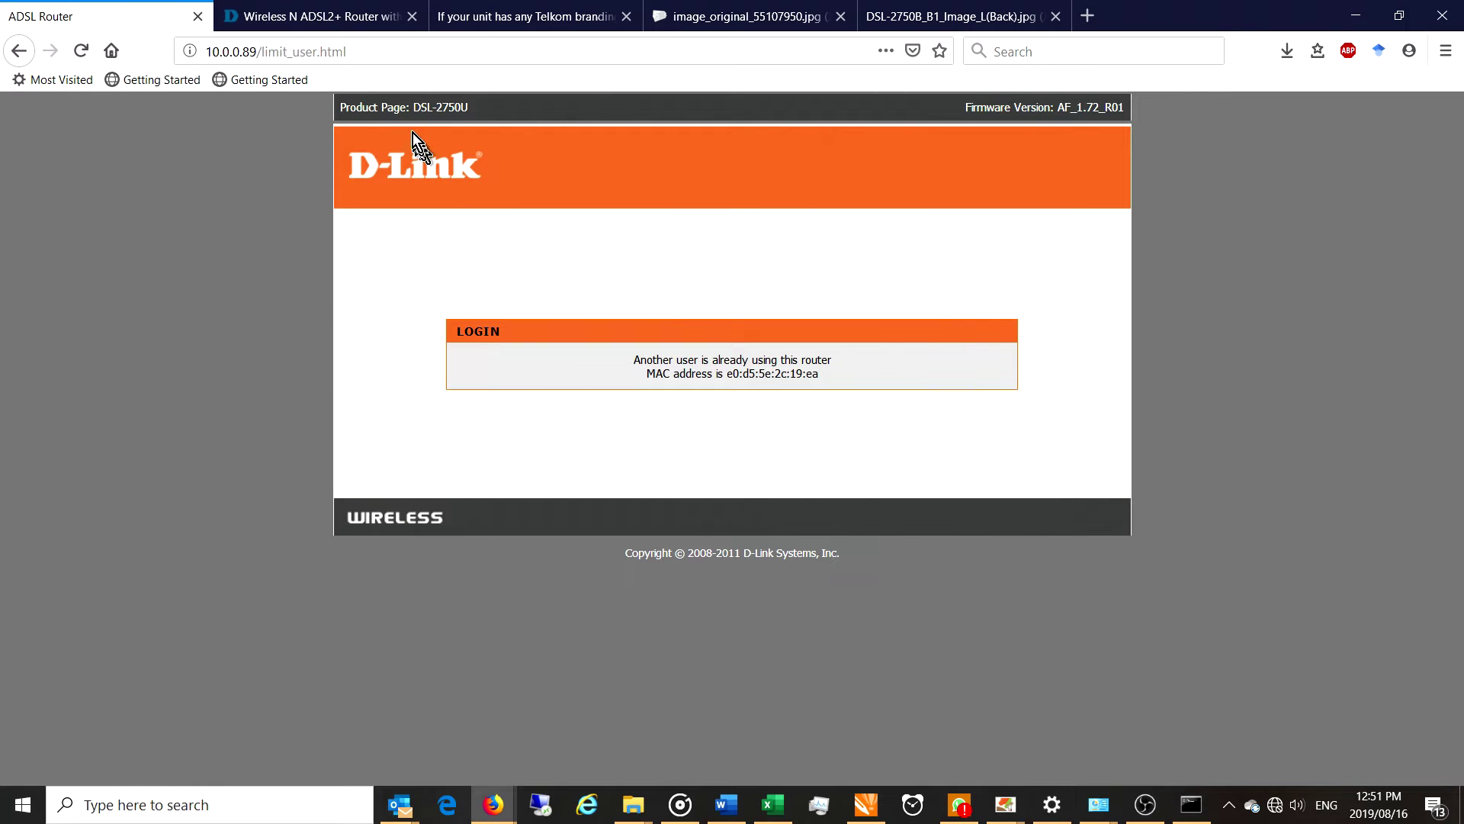
pyautogui.hotkey('alt', 'Tab')
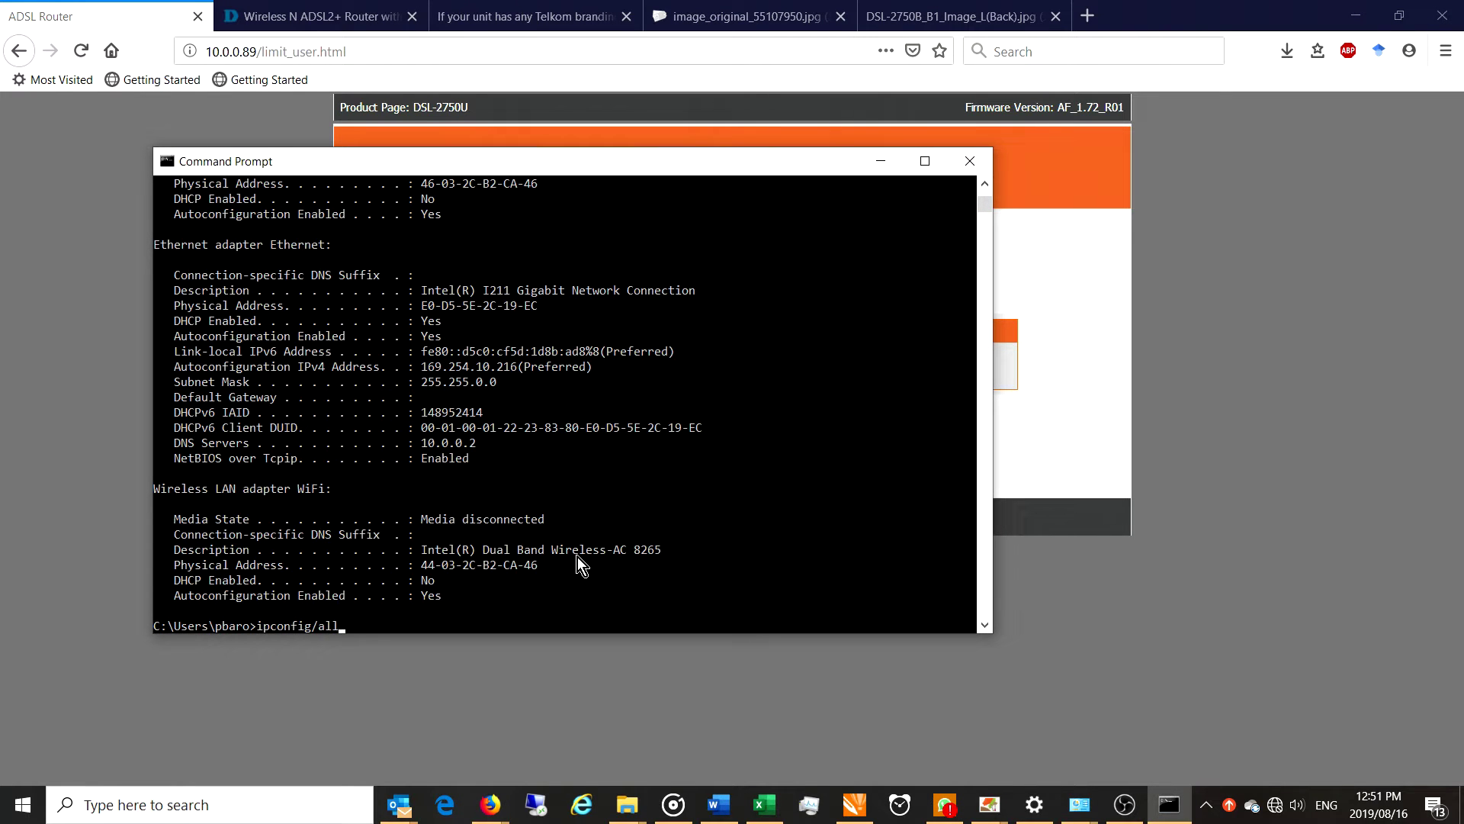
# - Rerun ipconfig/all and highlight the Default Gateway 10.0.0.89 line
pyautogui.scroll(-2, 537, 543)
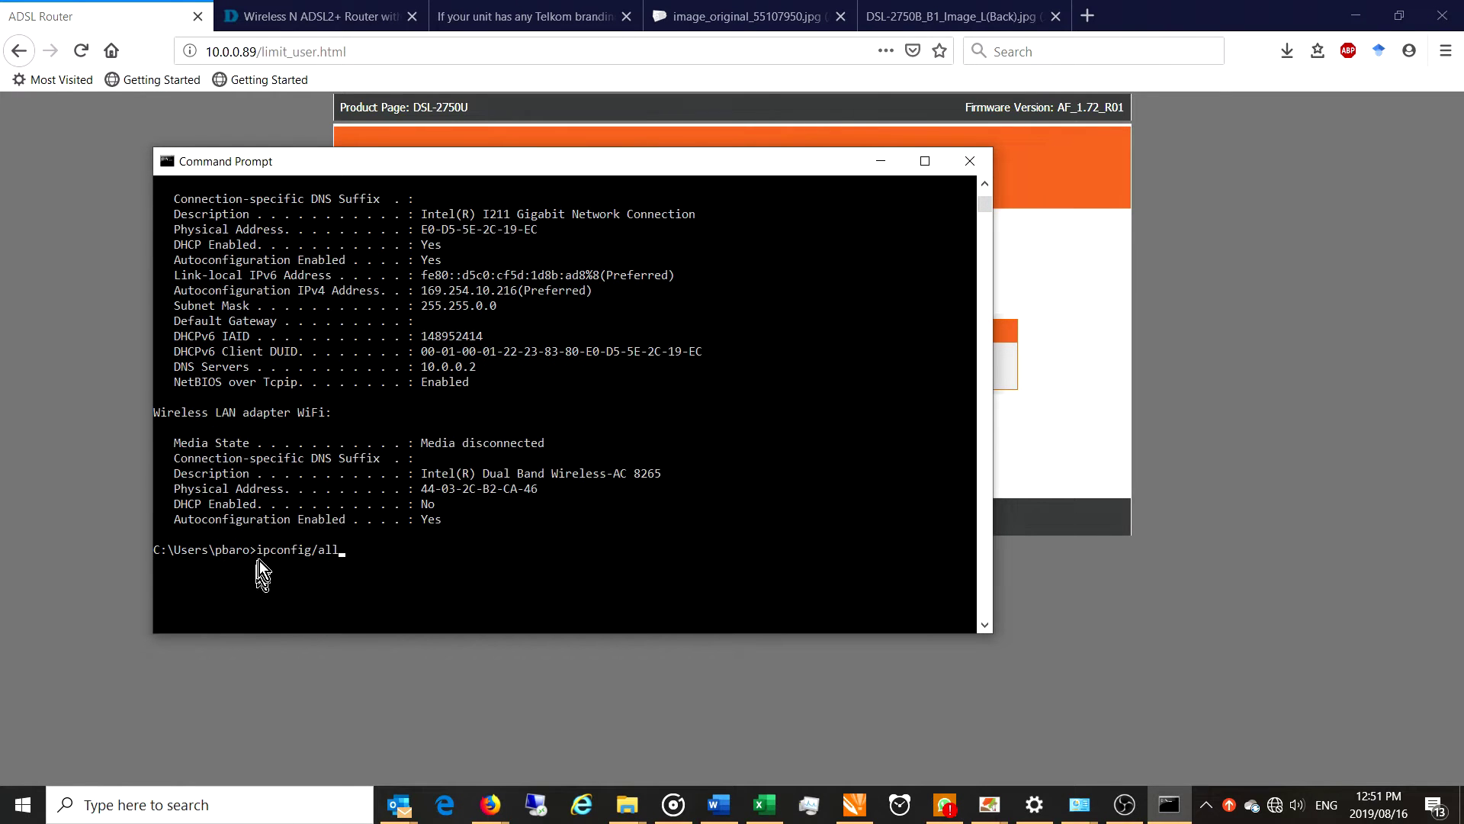
pyautogui.press('Return')
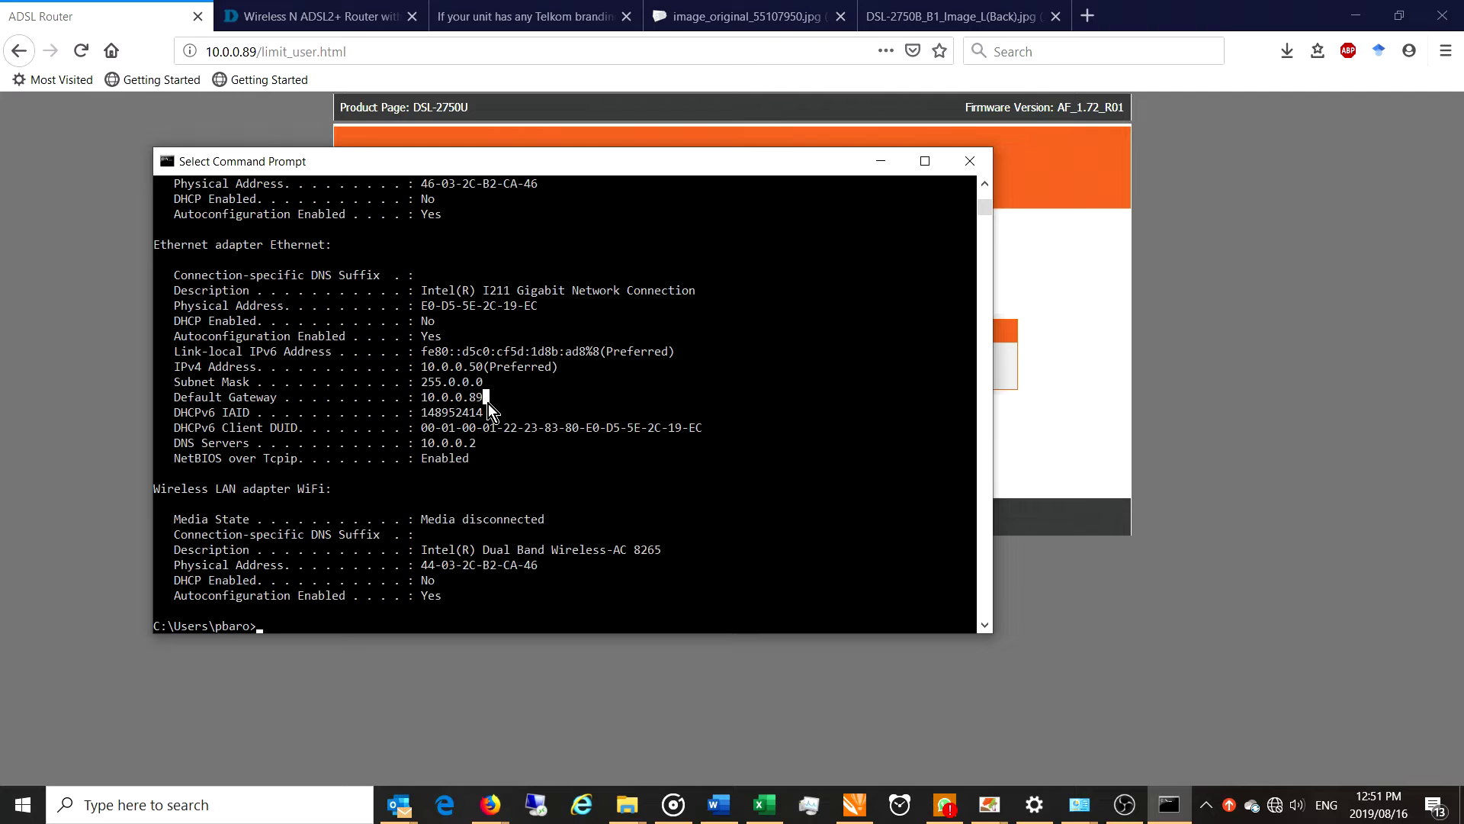
pyautogui.moveTo(488, 401); pyautogui.dragTo(193, 398)
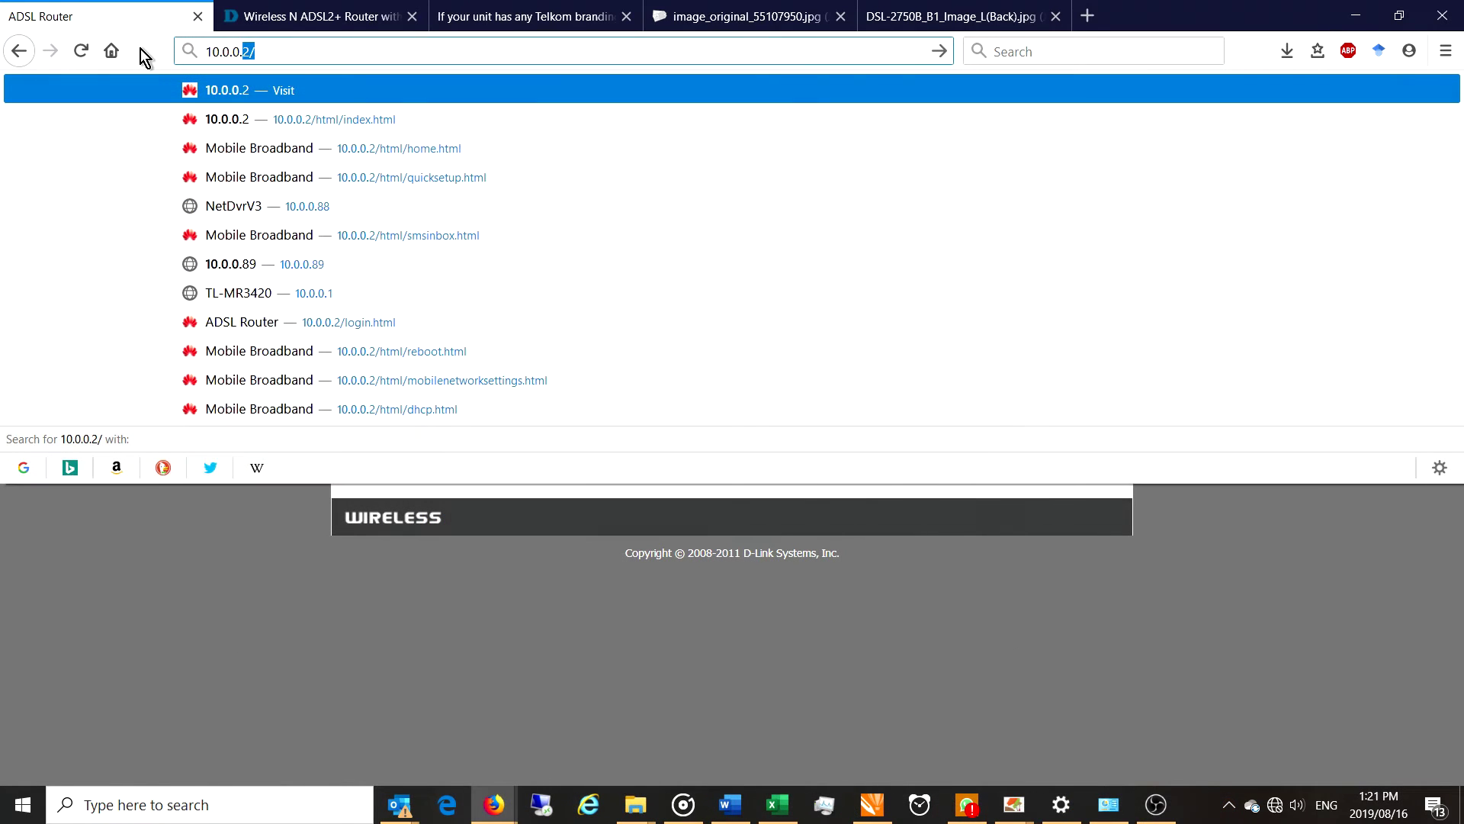
# - Go to 10.0.0.89 and log in to the D-Link router's web admin
pyautogui.write('89')
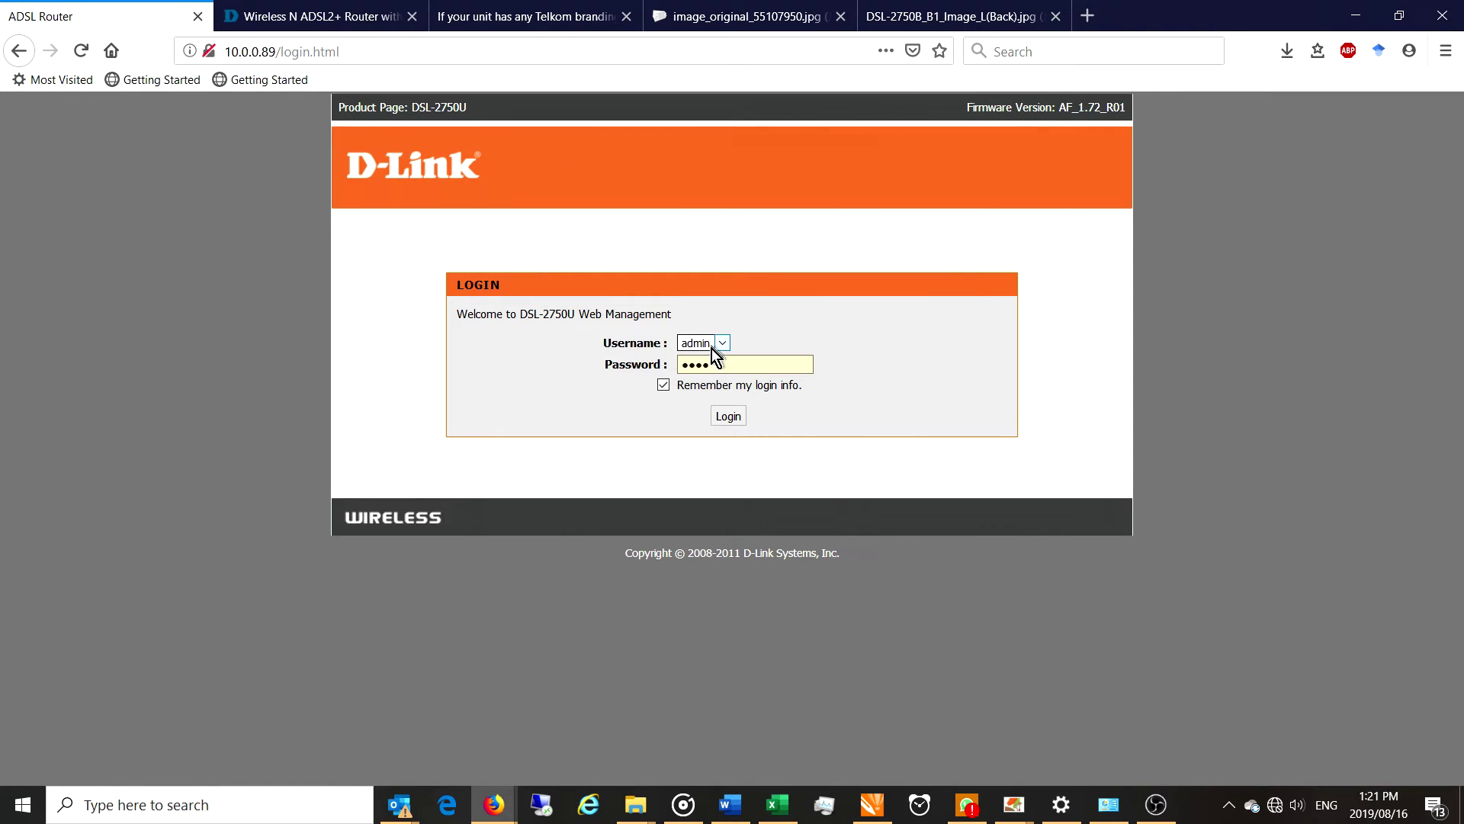
pyautogui.click(716, 365)
pyautogui.click(728, 415)
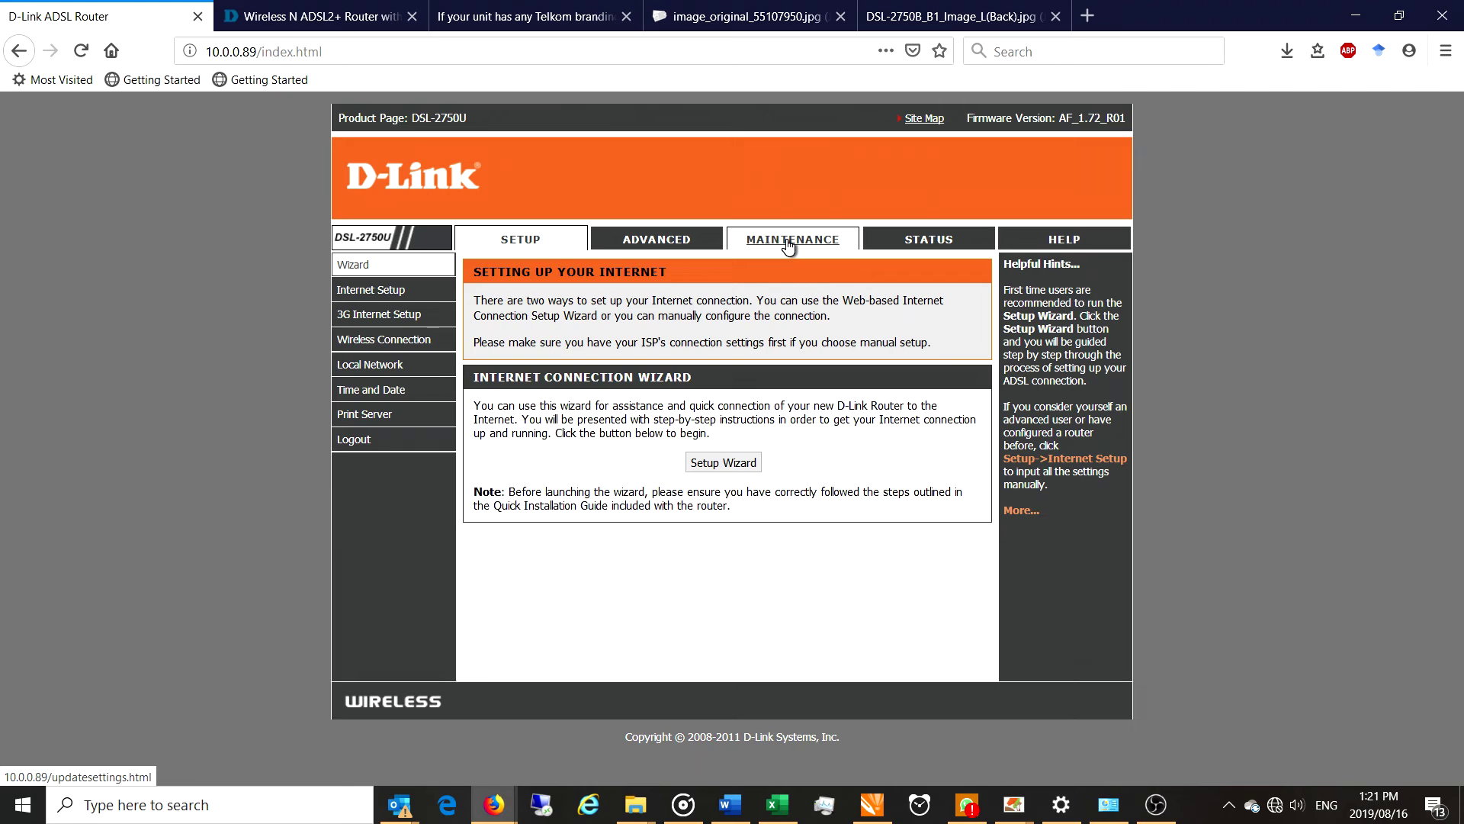
# - Open the Maintenance page and highlight the current firmware version AF_1.72_R01 in the header
pyautogui.click(789, 241)
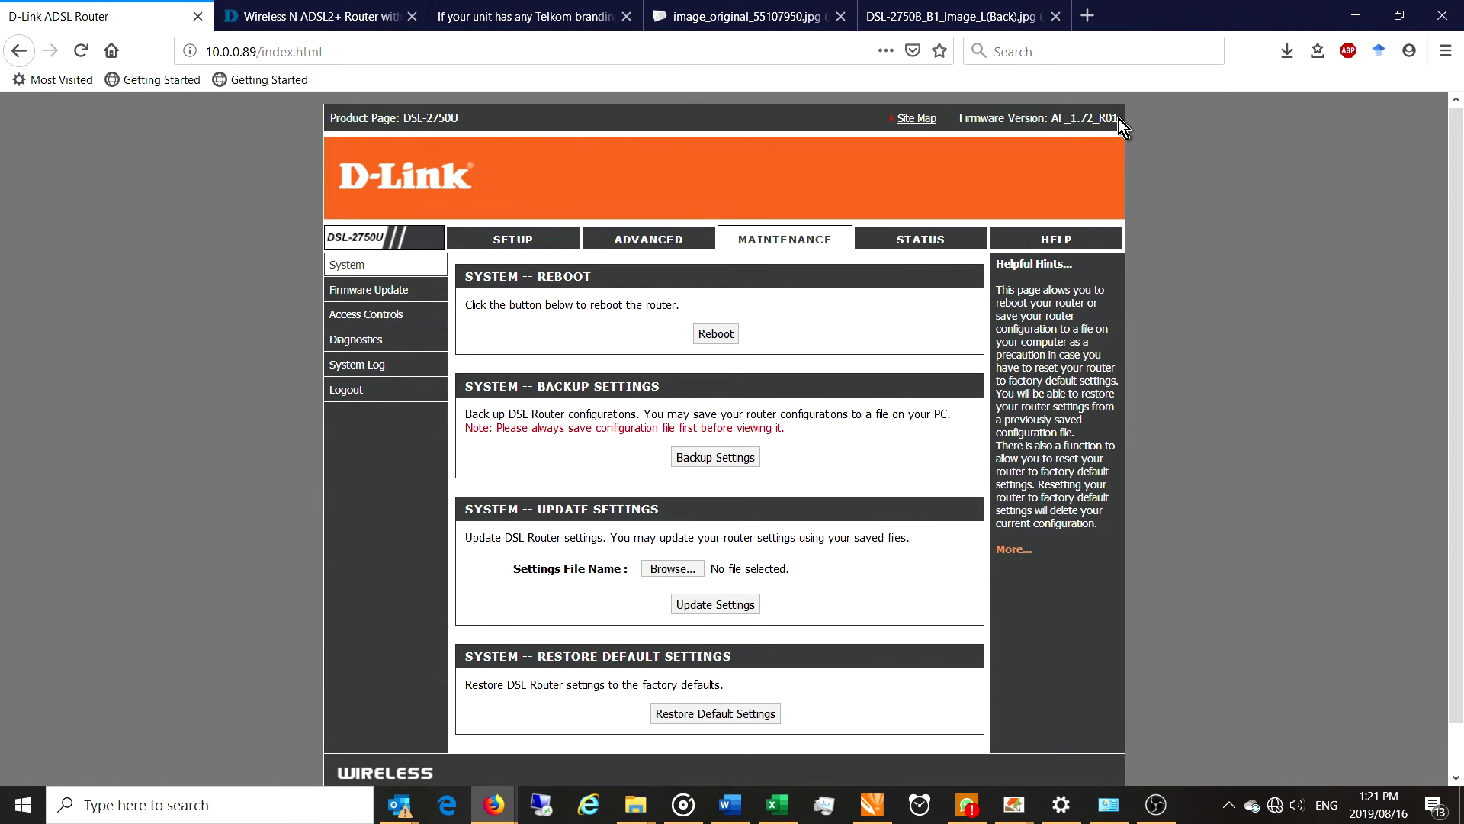
pyautogui.moveTo(1119, 119); pyautogui.dragTo(1050, 120)
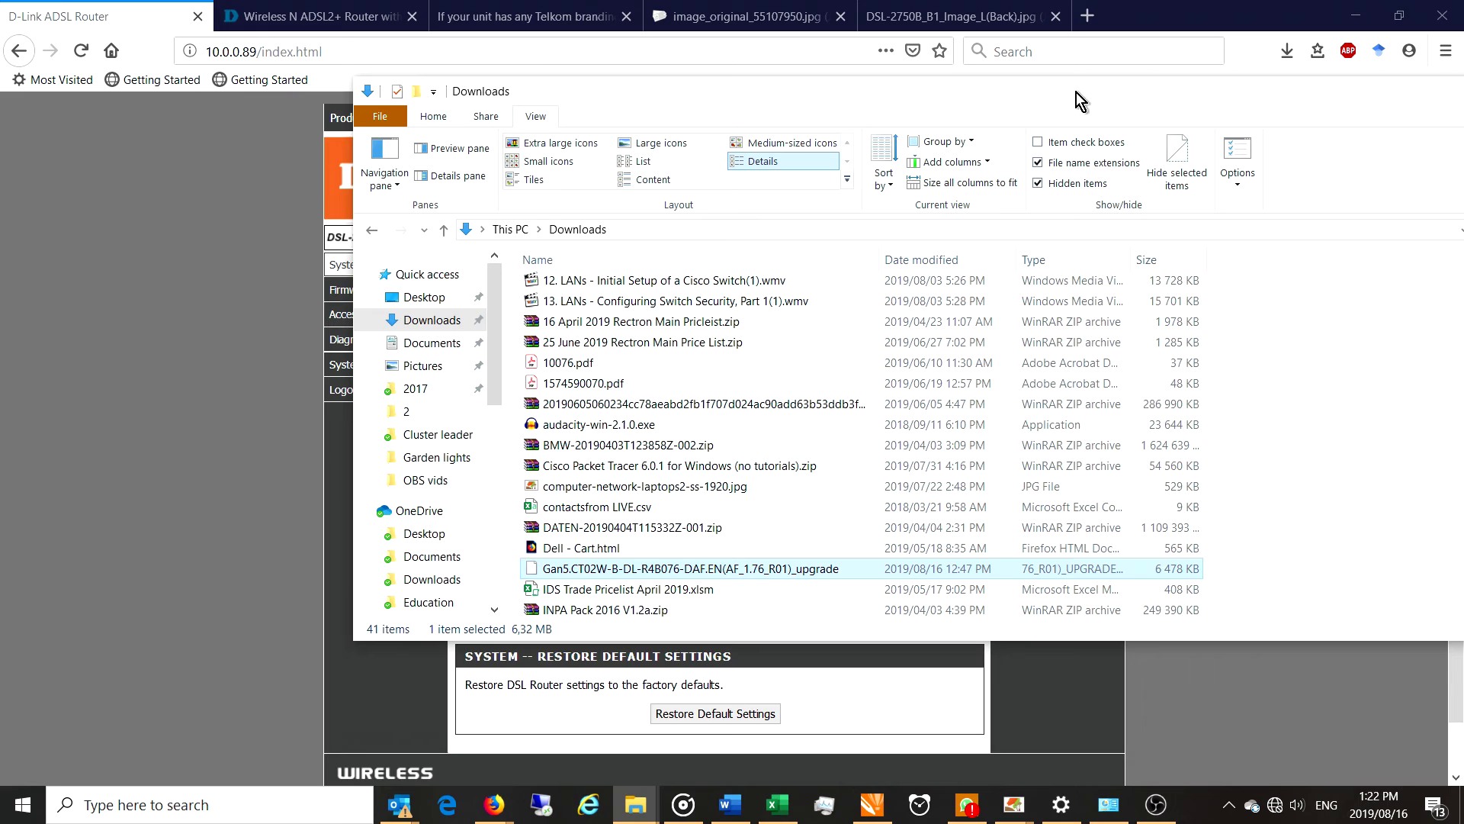
# - Move the Downloads window to check the AF_1.76_R01 upgrade file, then close it
pyautogui.moveTo(1077, 93); pyautogui.dragTo(1069, 160)
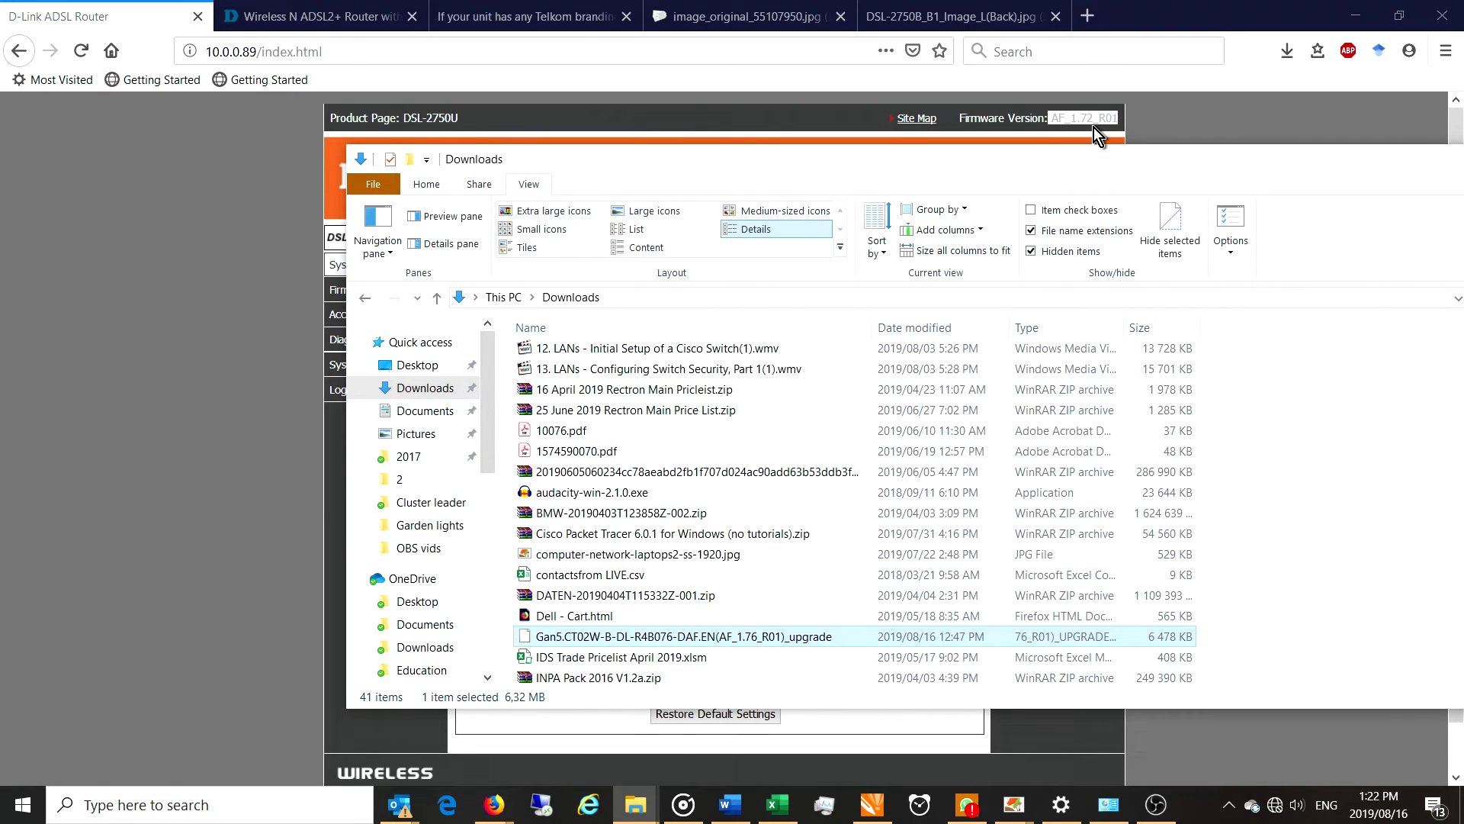
pyautogui.hotkey('alt', 'F4')
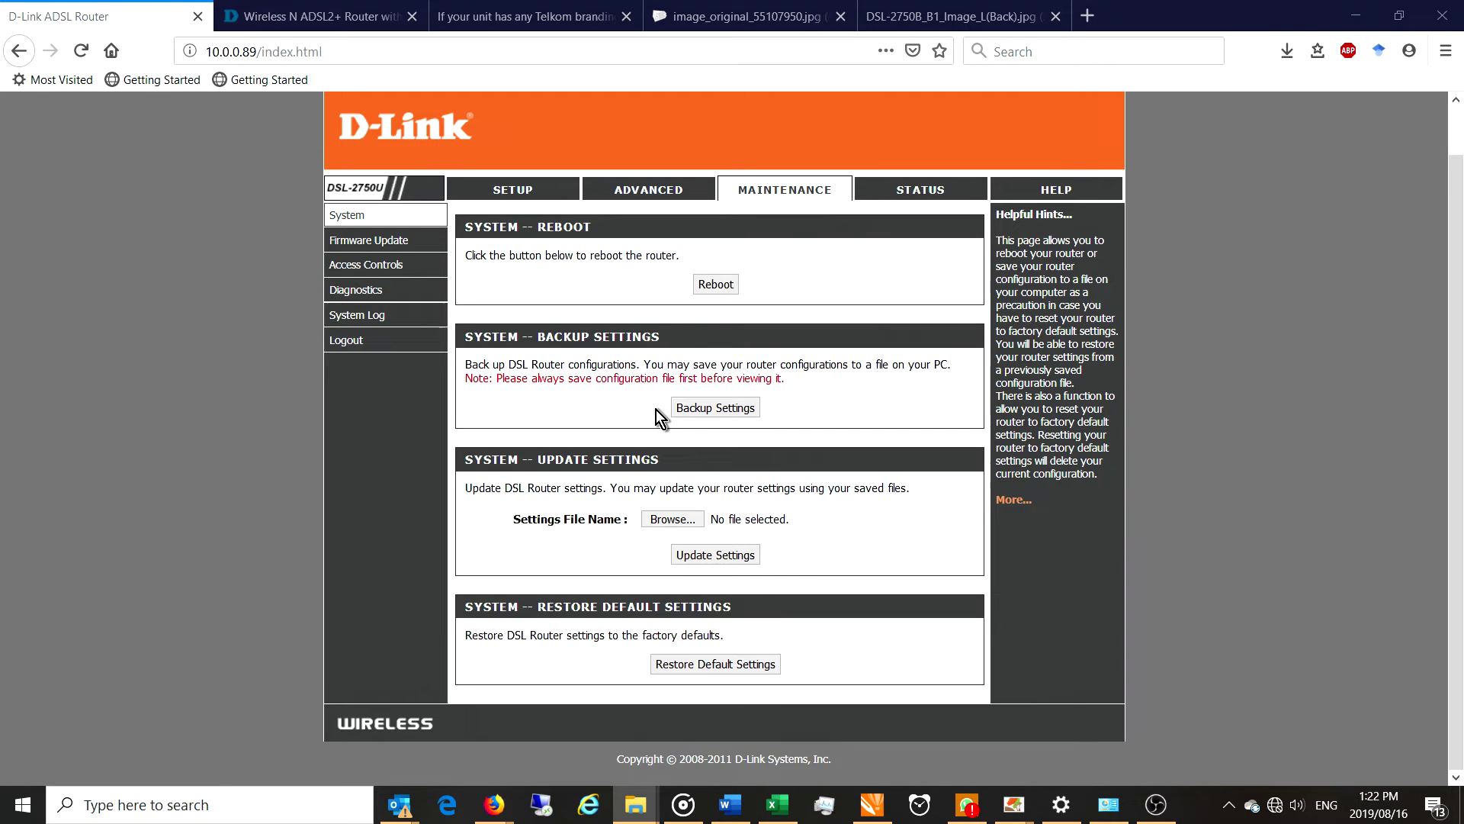
# - Back up the router settings to backupsettings.conf, then go to the Firmware Update page
pyautogui.click(698, 410)
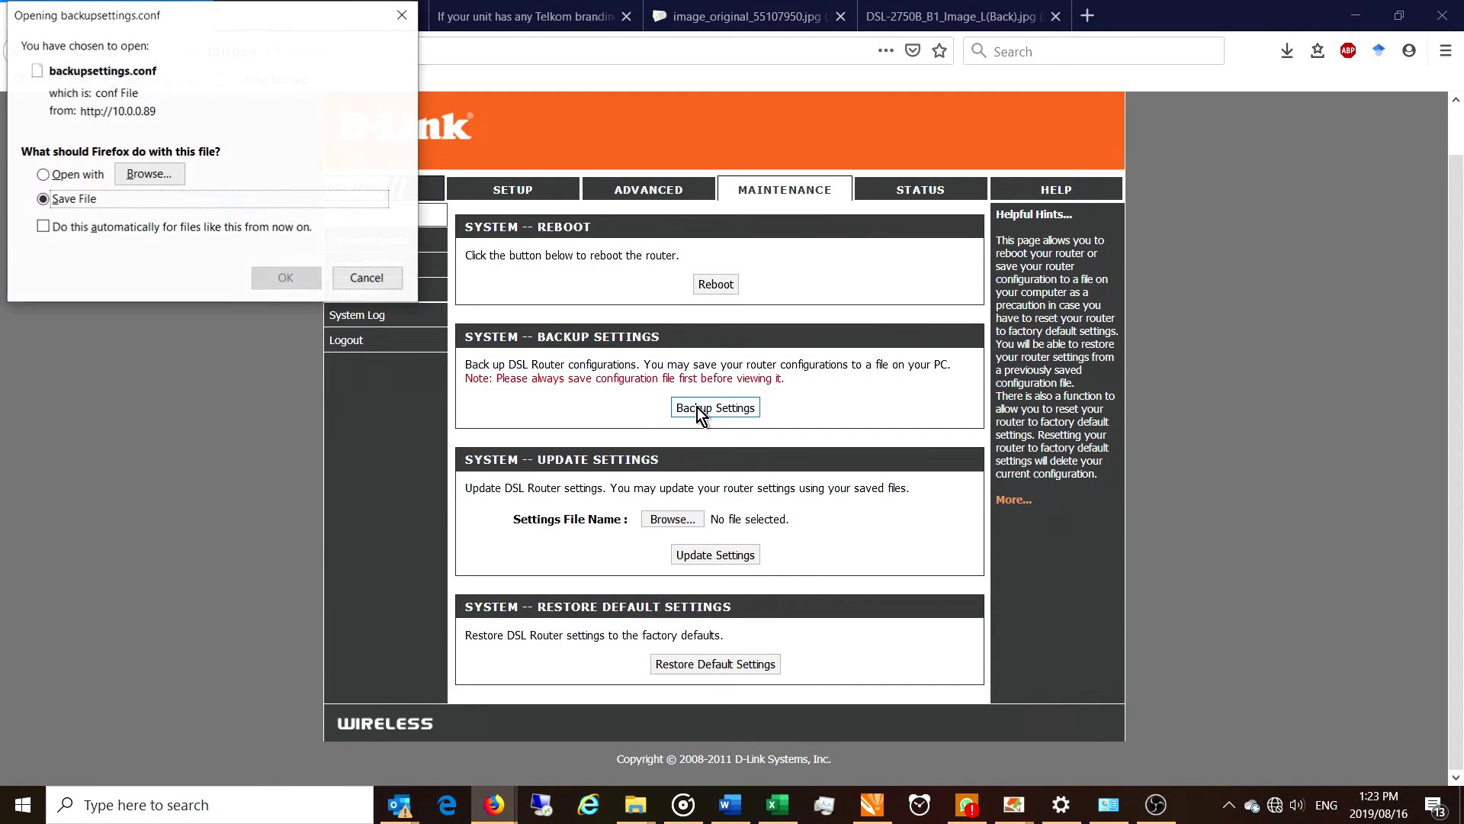
pyautogui.moveTo(217, 19); pyautogui.dragTo(694, 434)
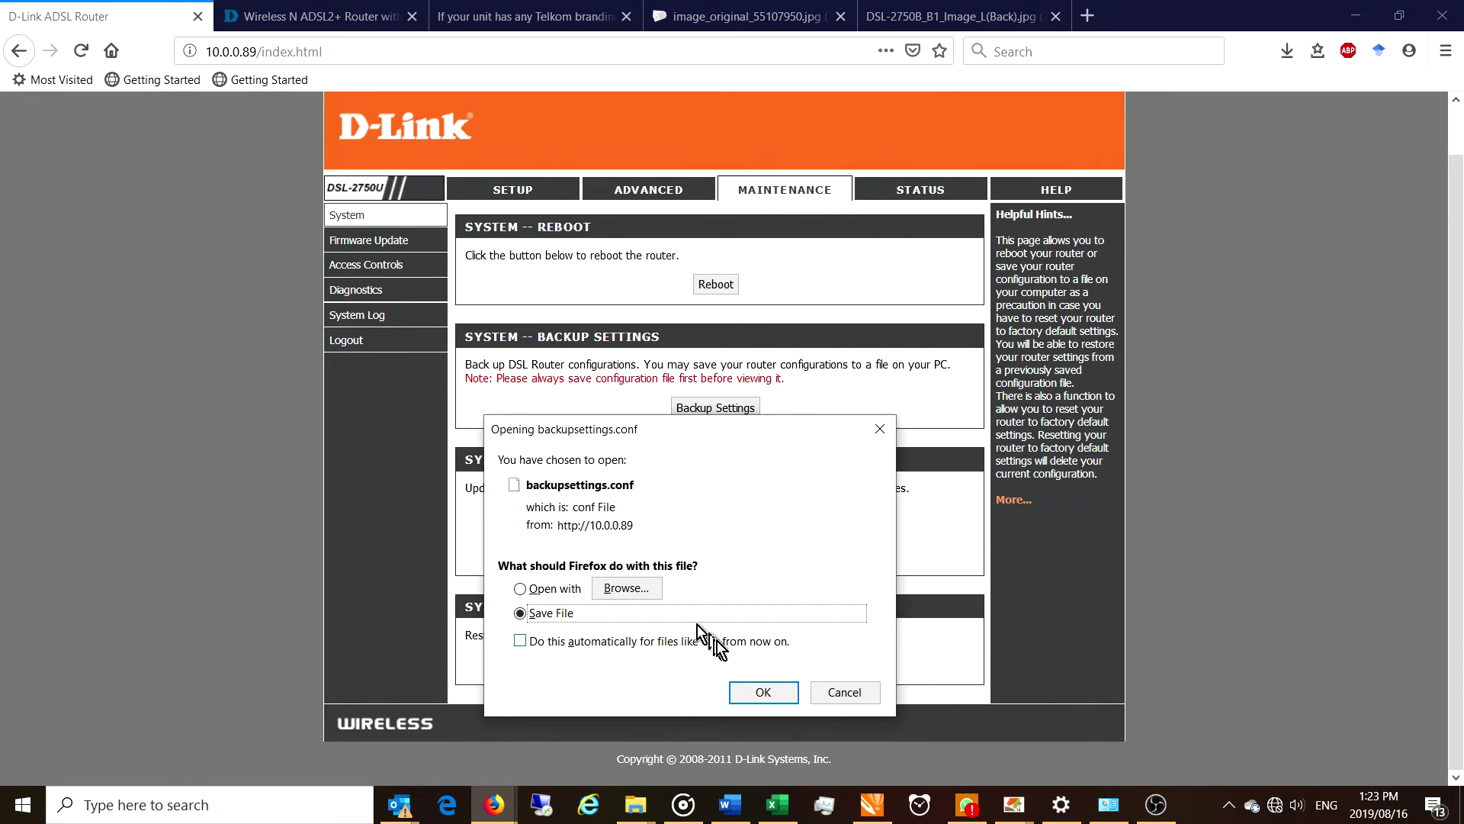
pyautogui.click(641, 589)
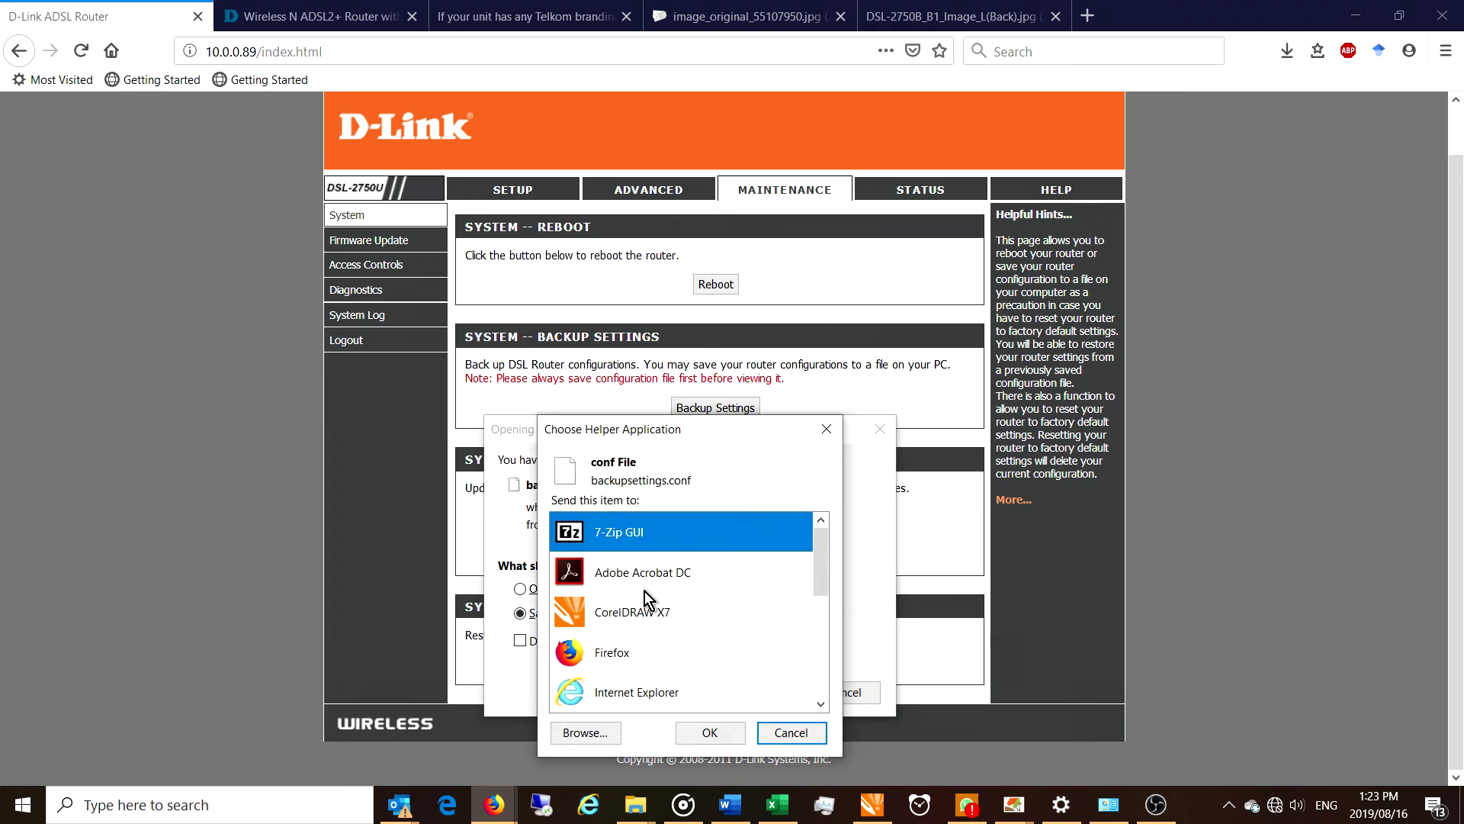
pyautogui.press('Escape')
pyautogui.press('Escape')
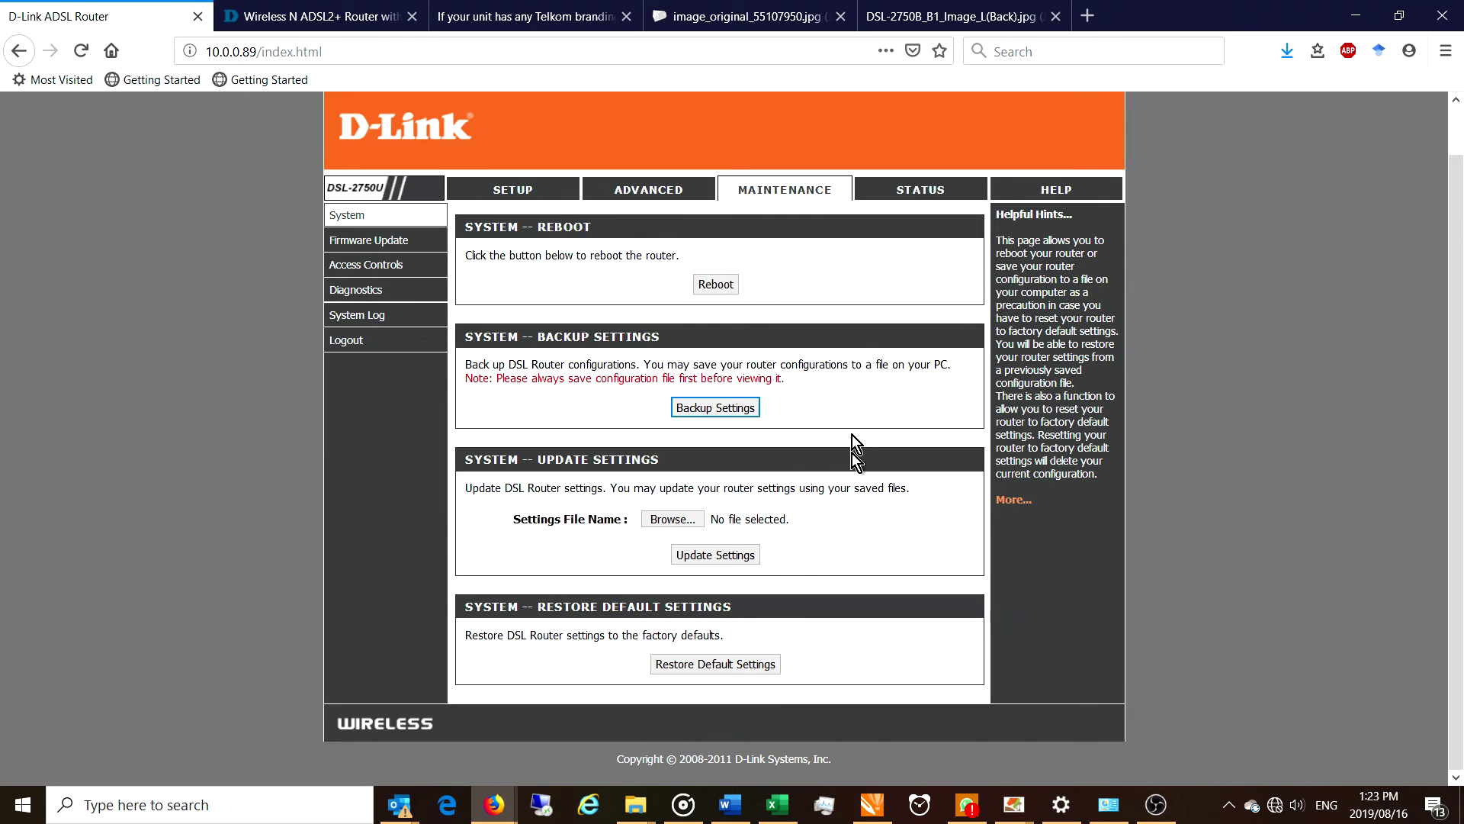
pyautogui.click(381, 245)
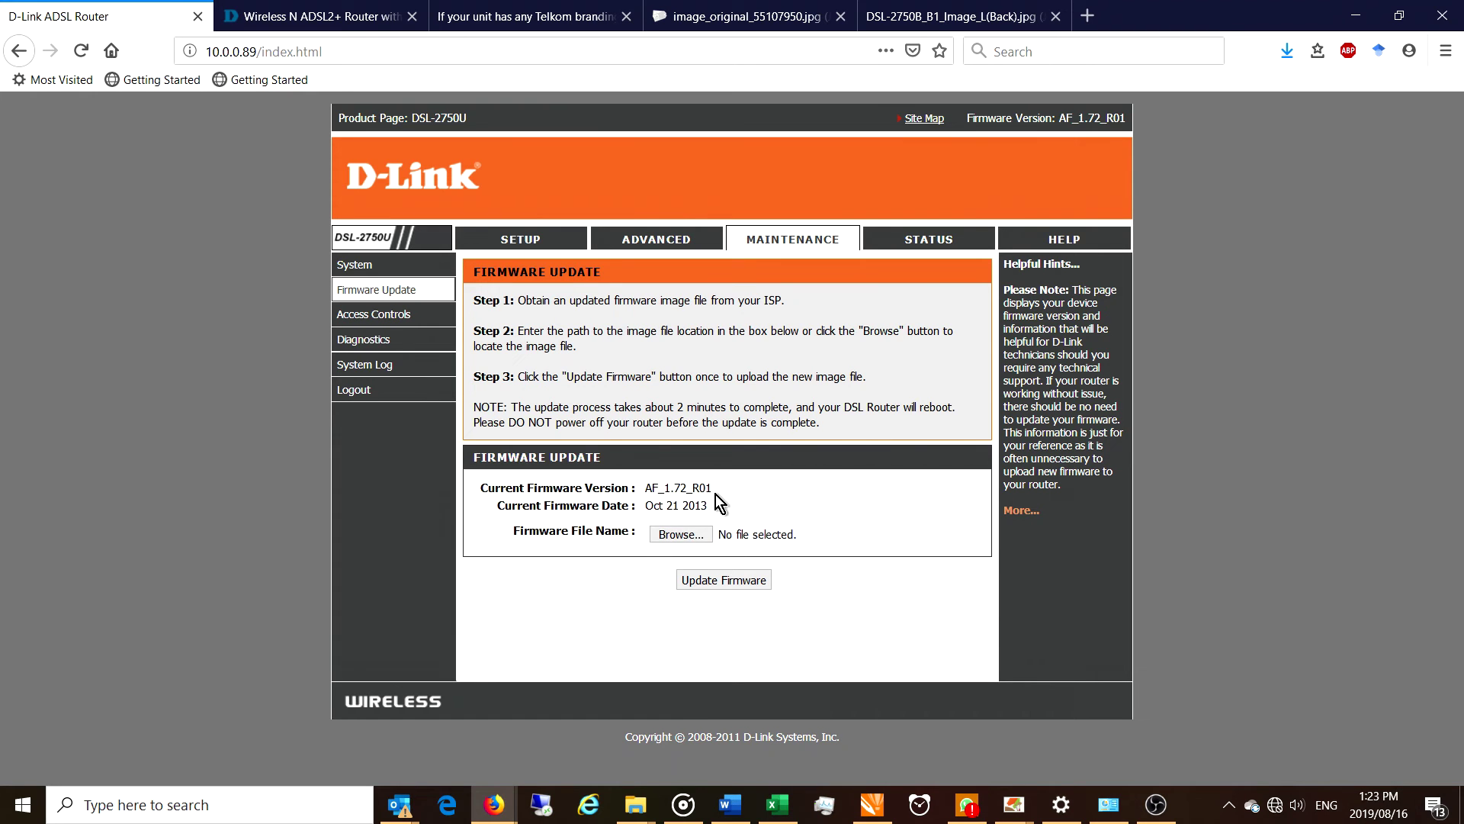
# - Choose the Gan5 AF_1.76_R01 upgrade file from Downloads and start the firmware upload
pyautogui.doubleClick(677, 488)
pyautogui.click(672, 537)
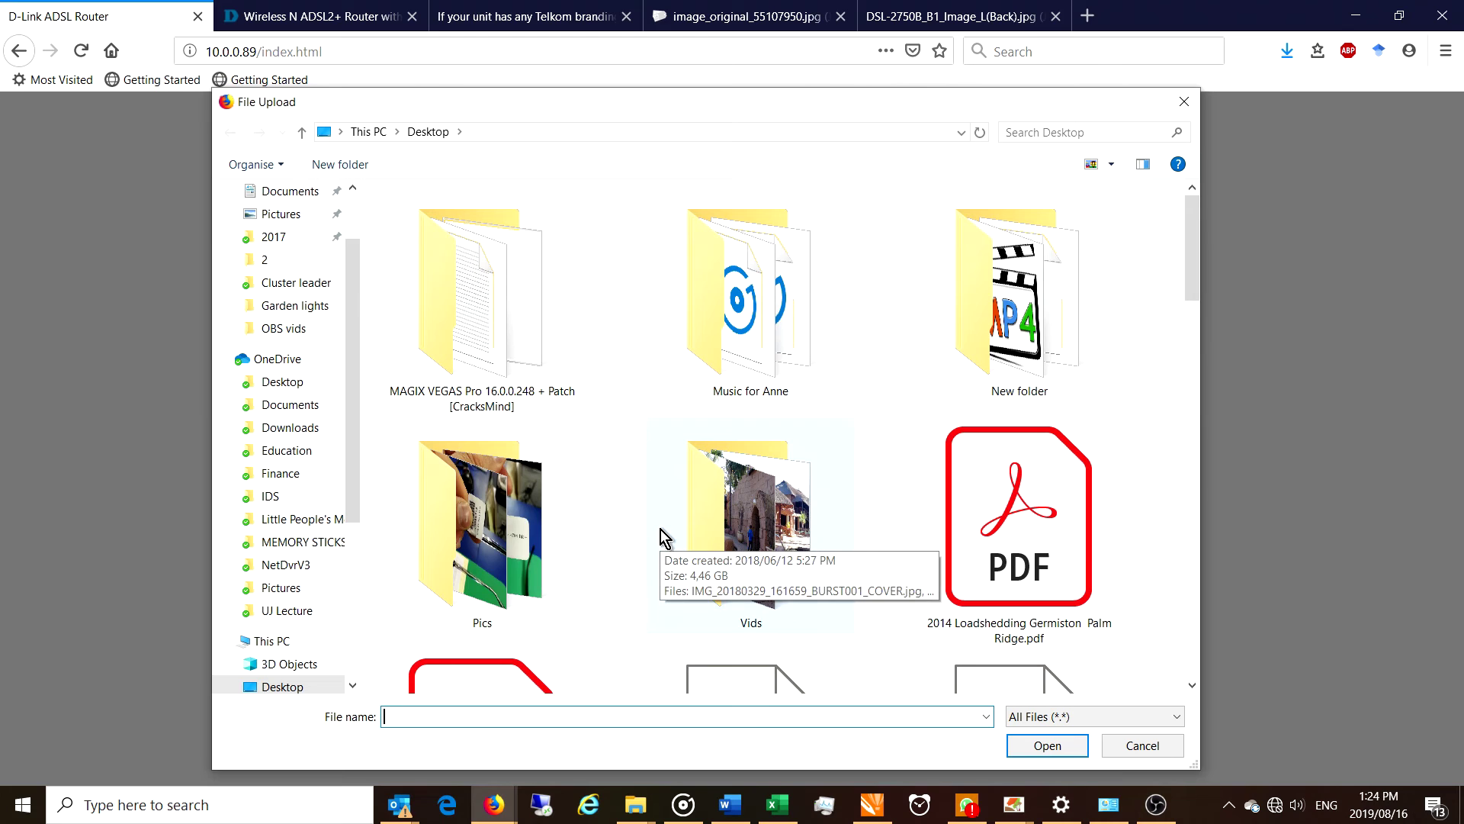
pyautogui.scroll(2, 294, 284)
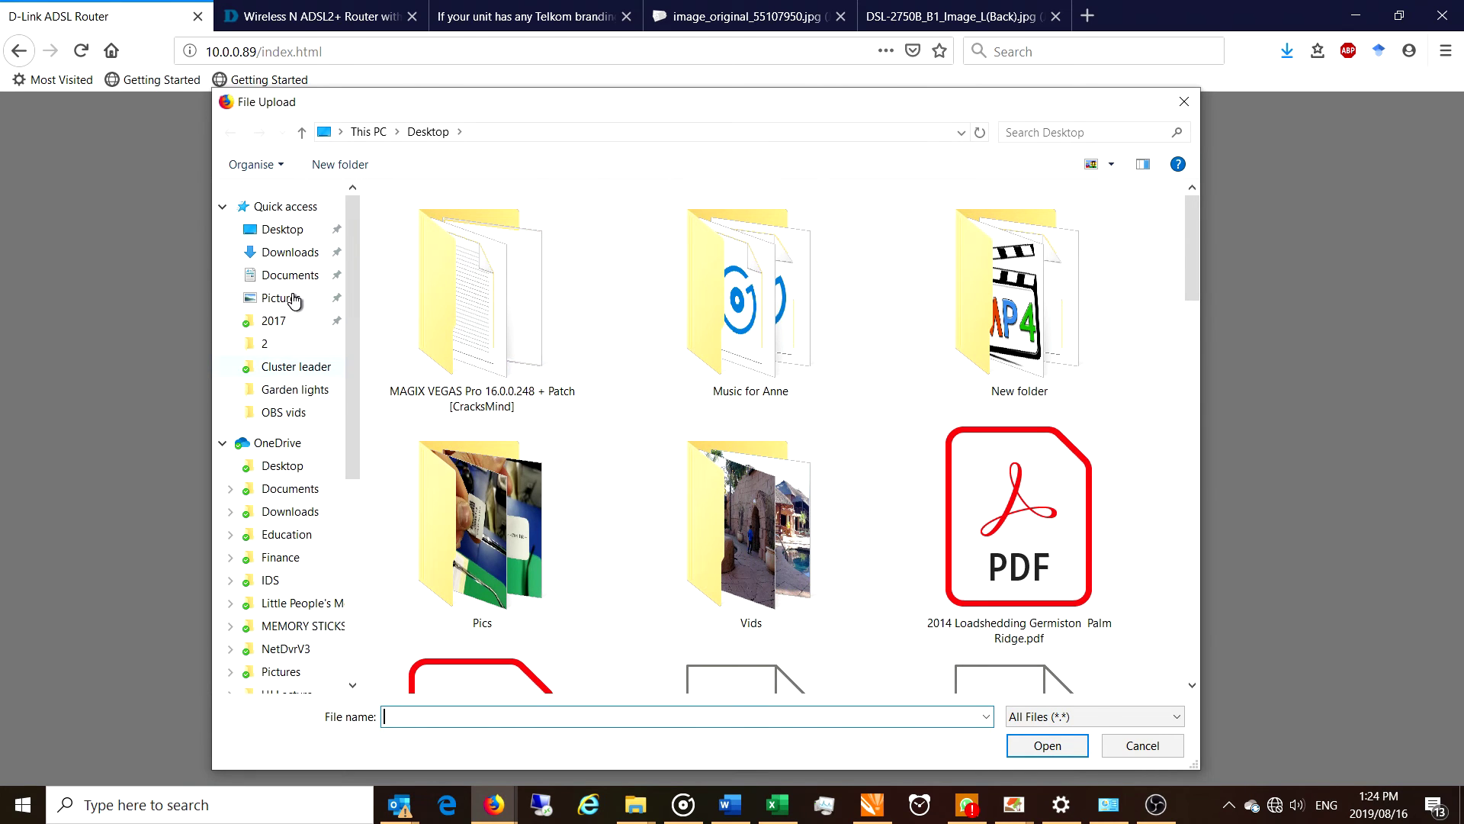
pyautogui.click(288, 255)
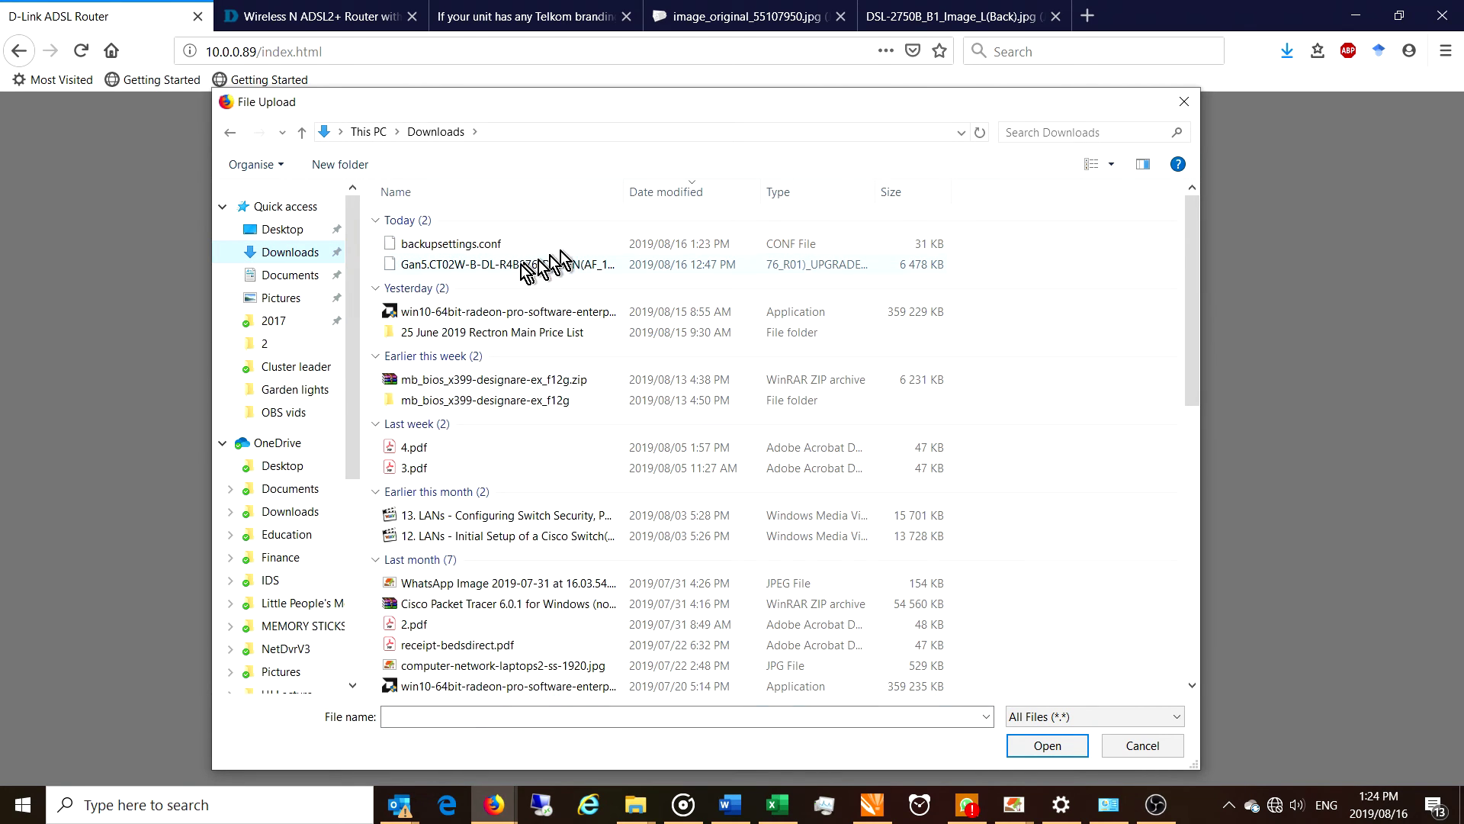
pyautogui.doubleClick(469, 267)
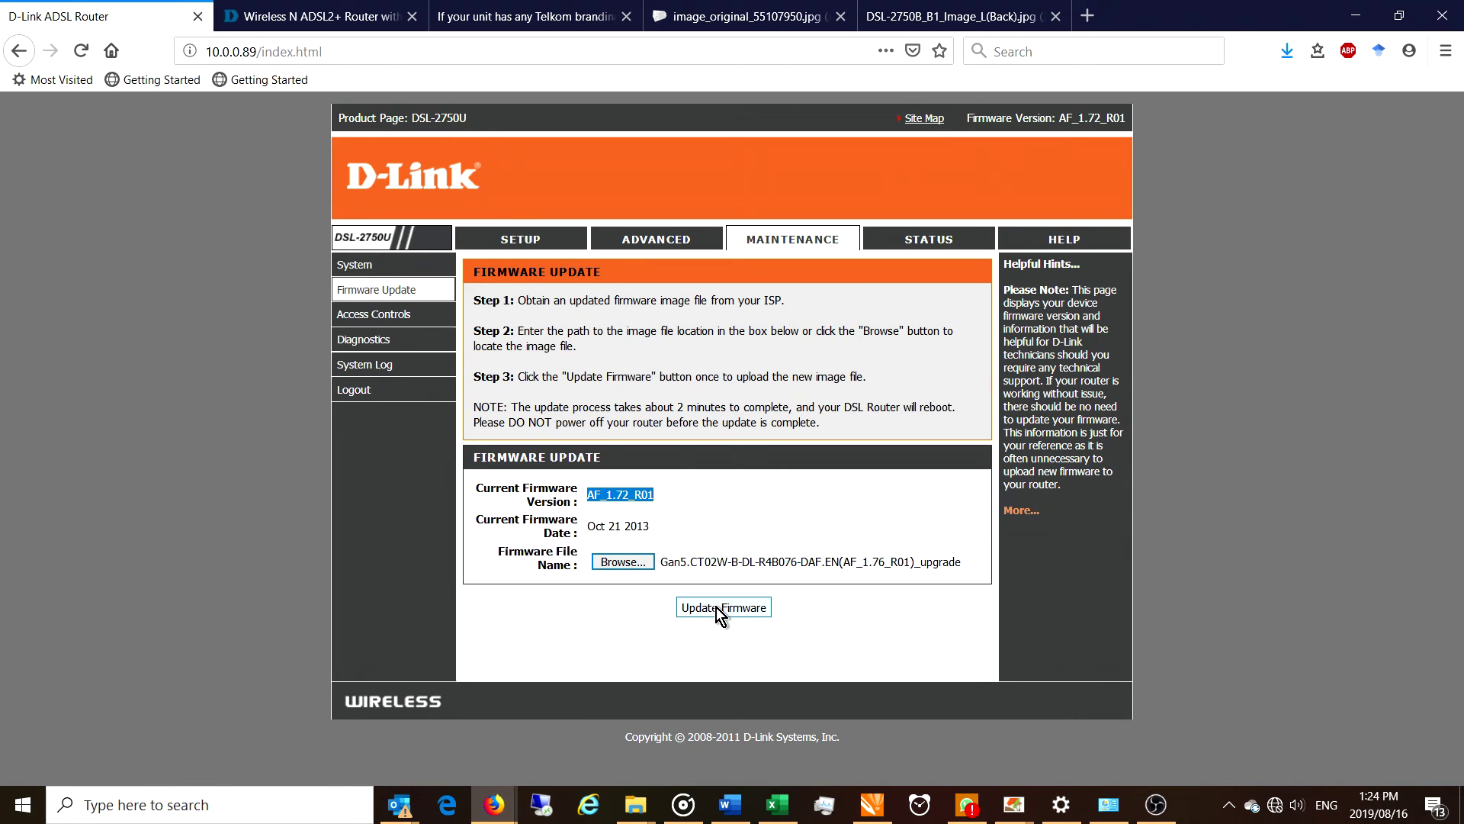
pyautogui.click(716, 607)
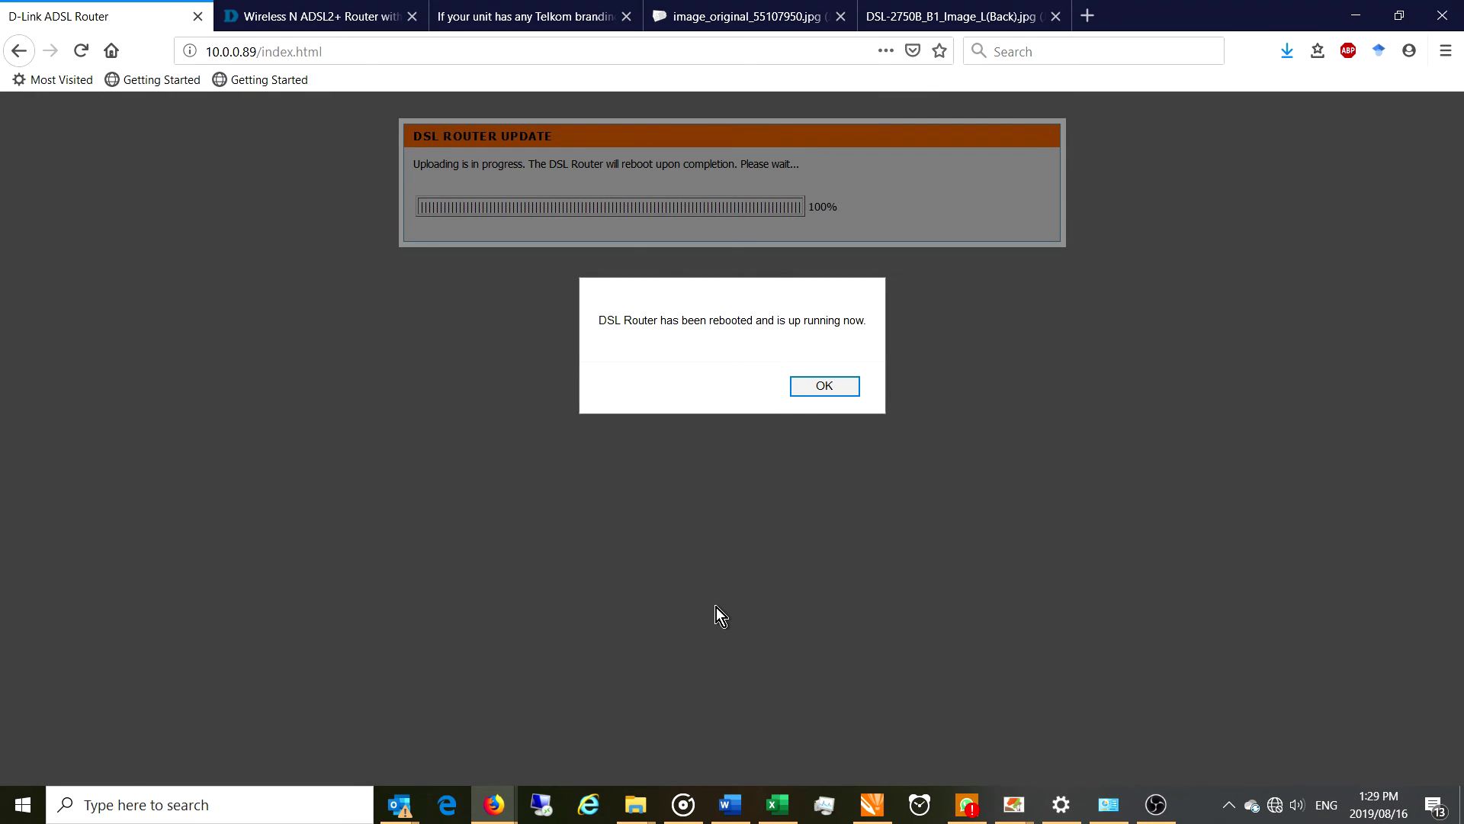
# - Let the upload reach 100% and acknowledge the router's rebooted-and-running message
pyautogui.click(821, 388)
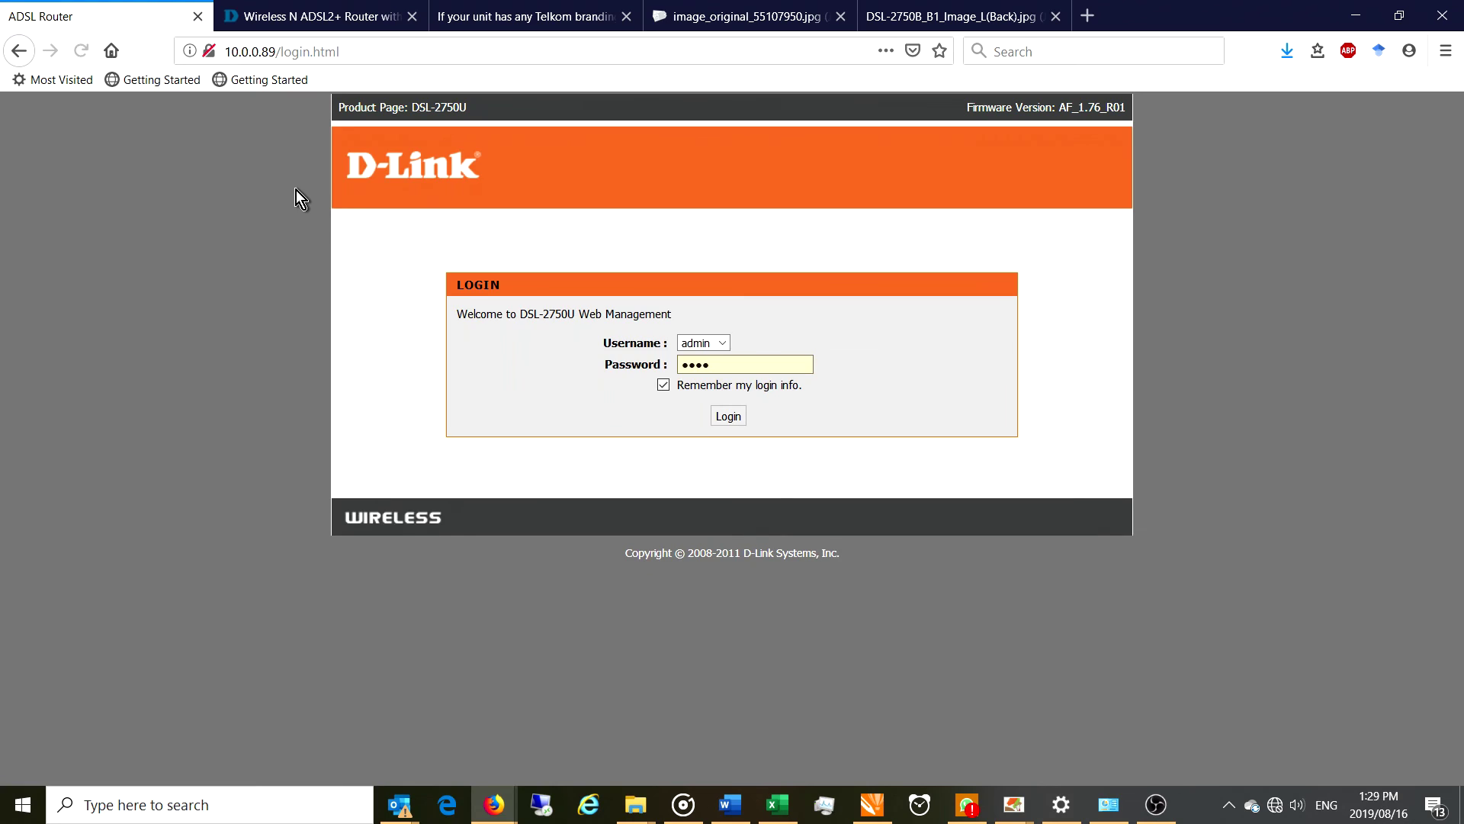
# - Log back in, confirm the header shows AF_1.76_R01, and open the Maintenance System page
pyautogui.click(725, 418)
pyautogui.click(469, 219)
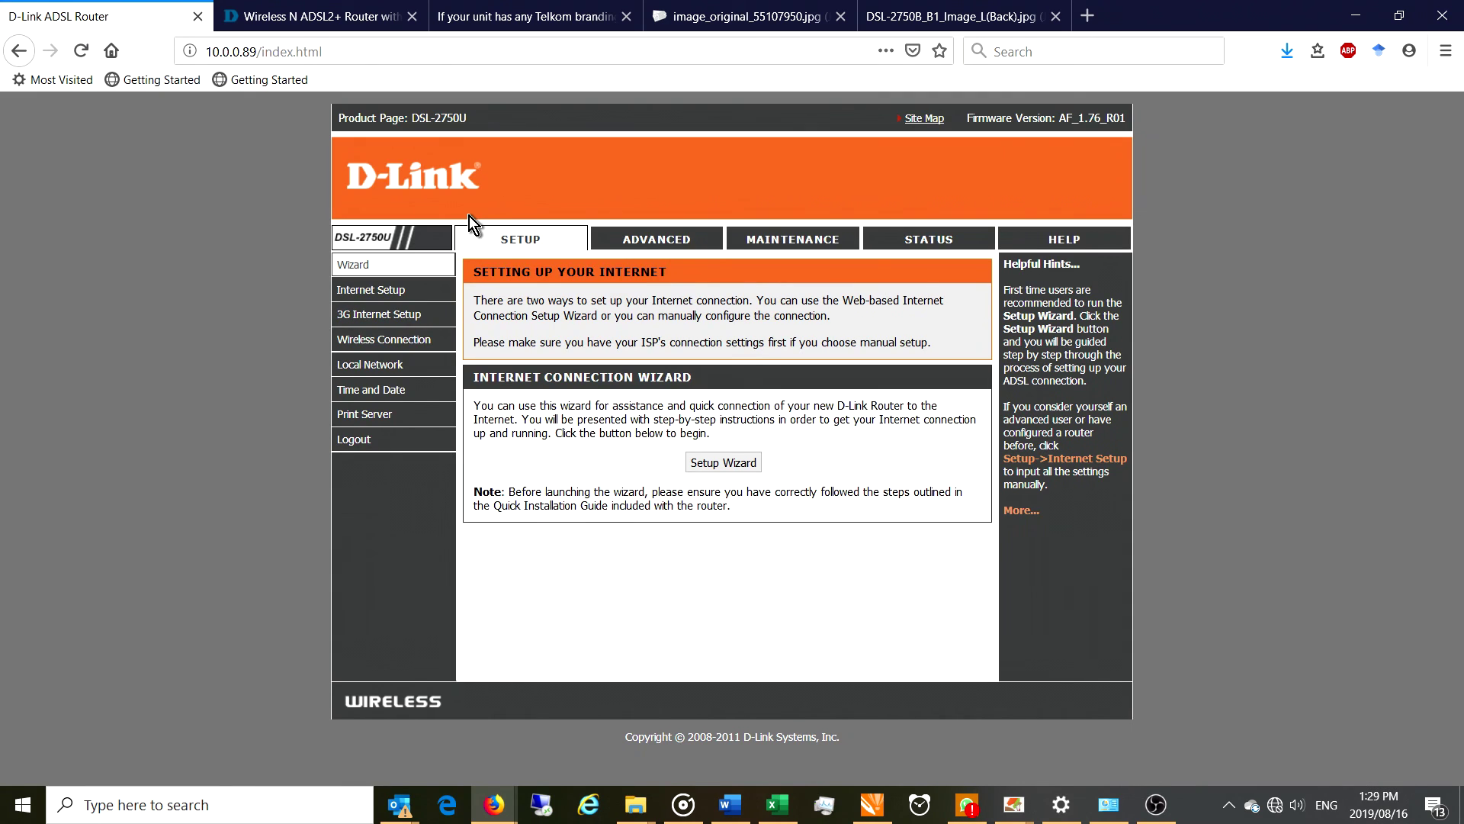
pyautogui.moveTo(1078, 118); pyautogui.dragTo(1130, 121)
pyautogui.click(808, 243)
pyautogui.scroll(-1, 743, 511)
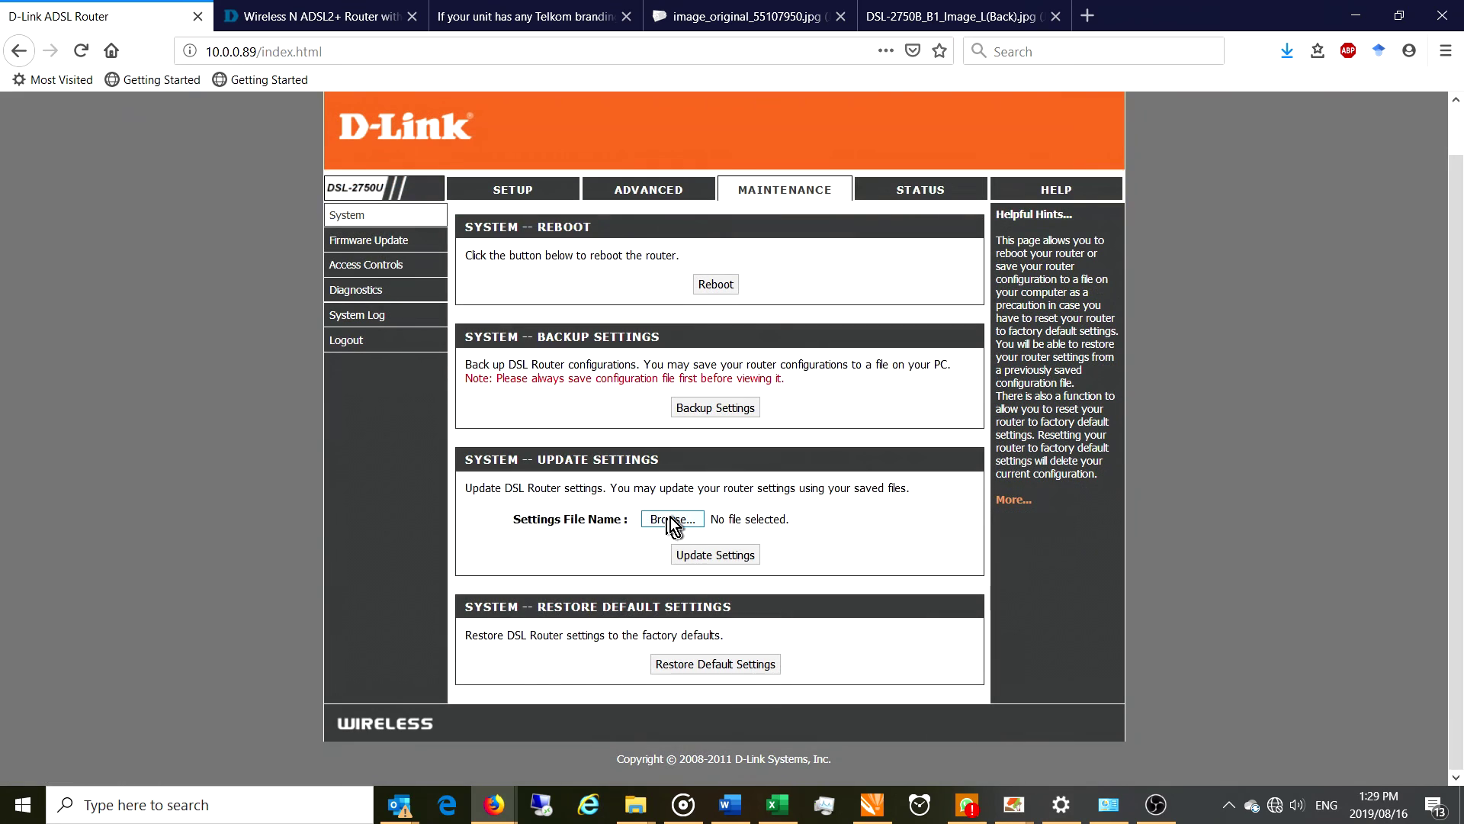